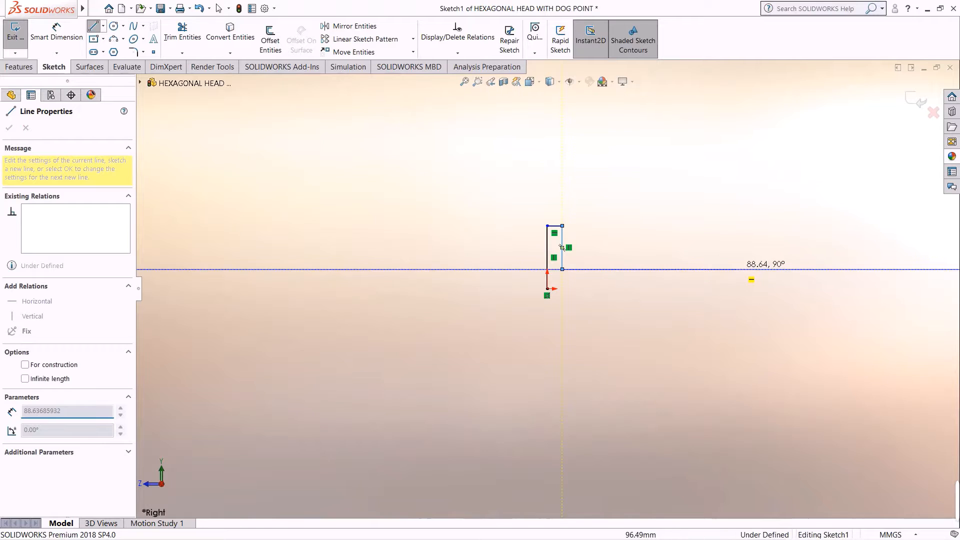
- Complete the closed L-shaped profile with a long shank, a short vertical end and a baseline about 96 mm long back to the origin
click(738, 269)
click(738, 288)
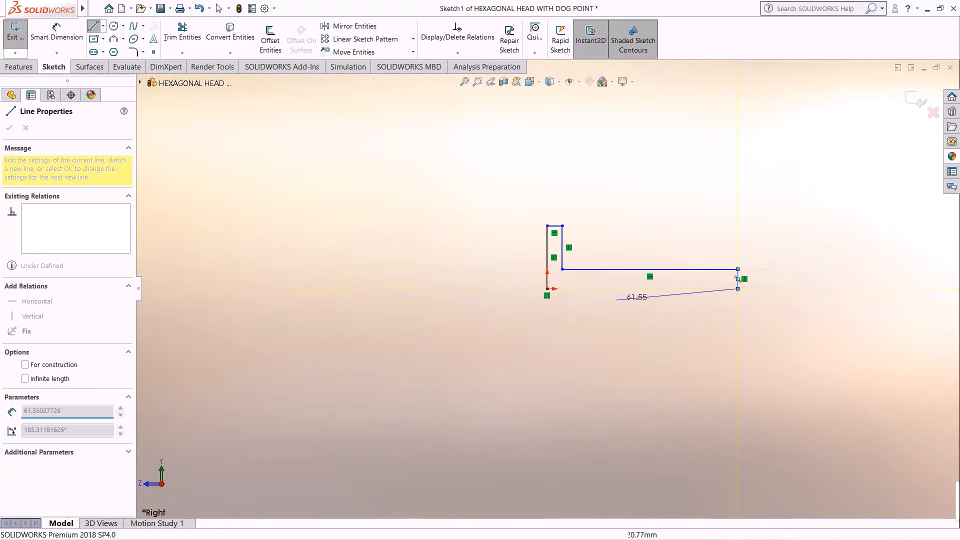
click(547, 288)
key(Escape)
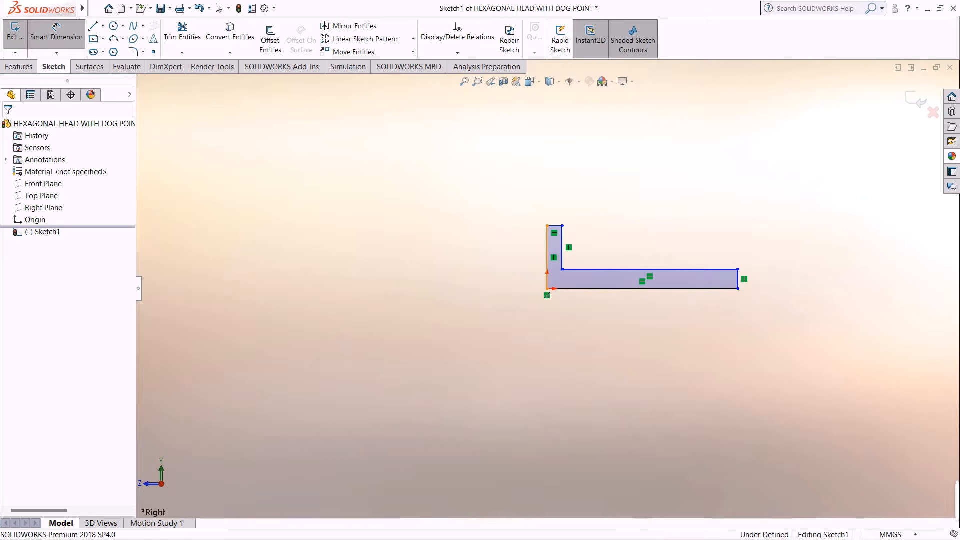
- Dimension the profile's baseline and set its length to 5.07+.4 mm
click(642, 289)
click(679, 318)
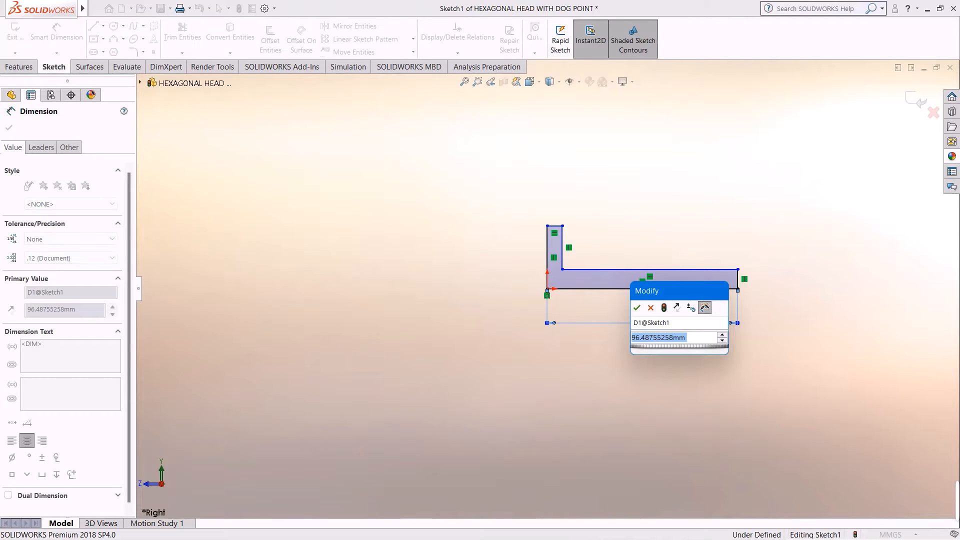
text(5.07+)
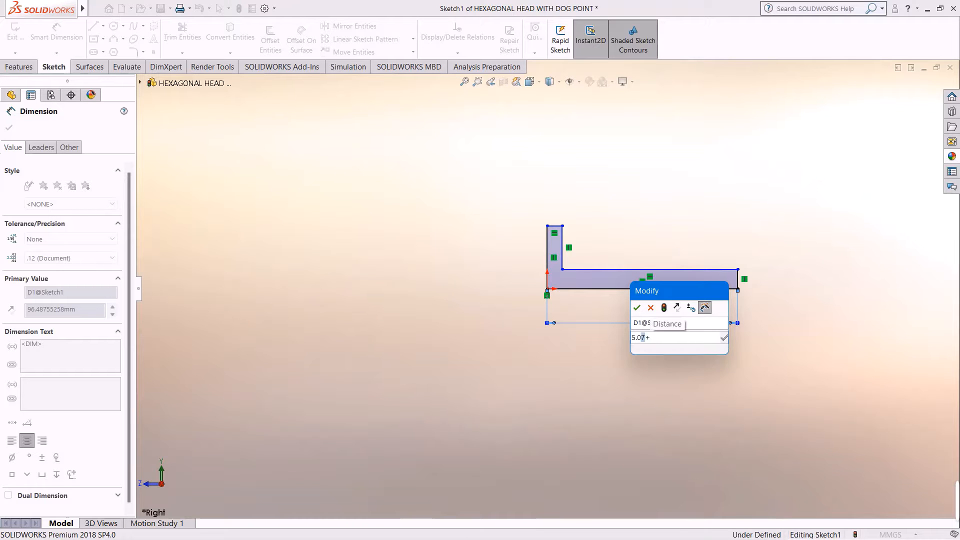
text(.03)
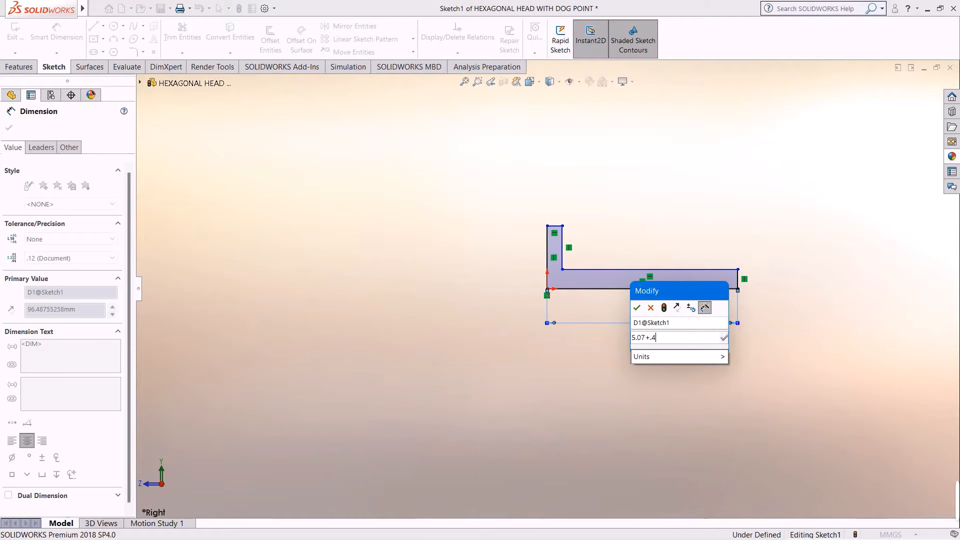
key(Return)
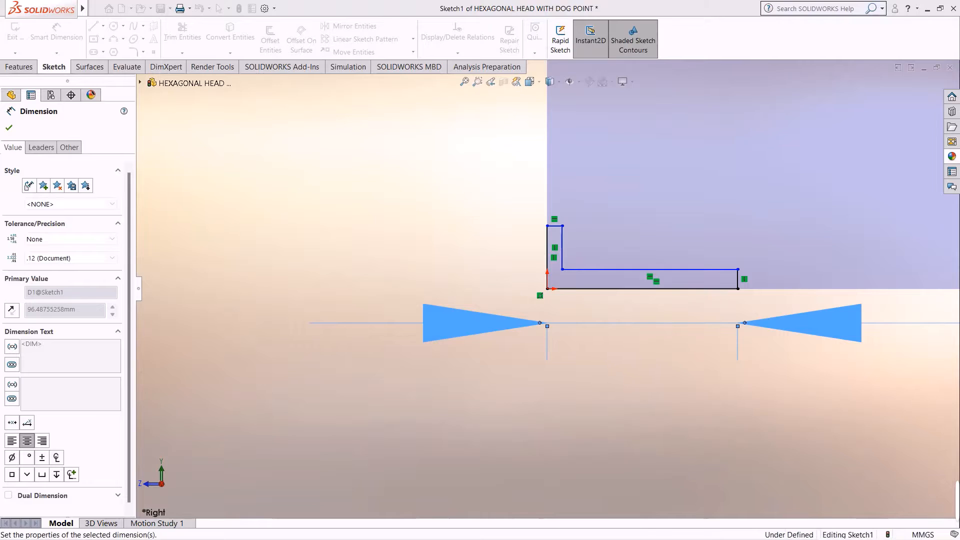
scroll(661, 291, down, 2)
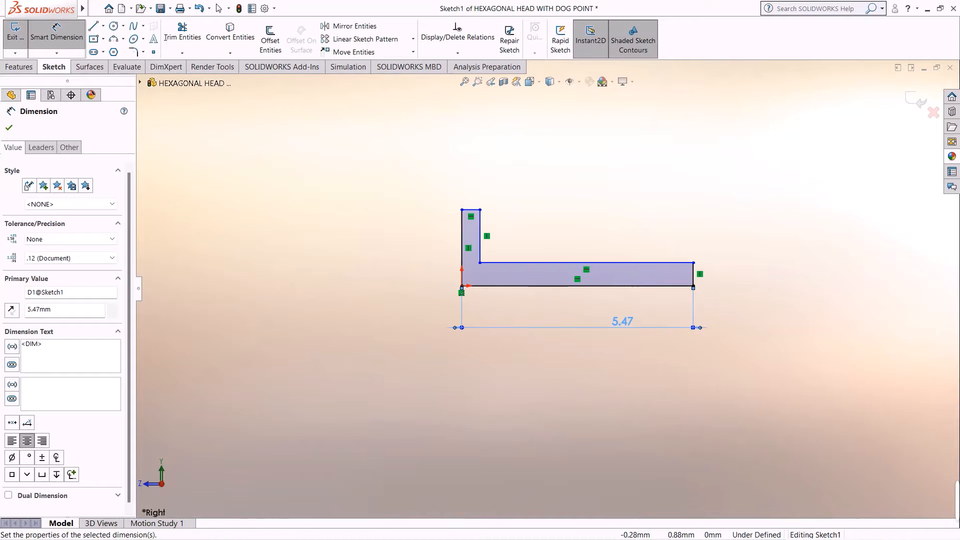
- Dimension the short top edge of the upright flange at 0.40 mm
click(471, 210)
click(470, 181)
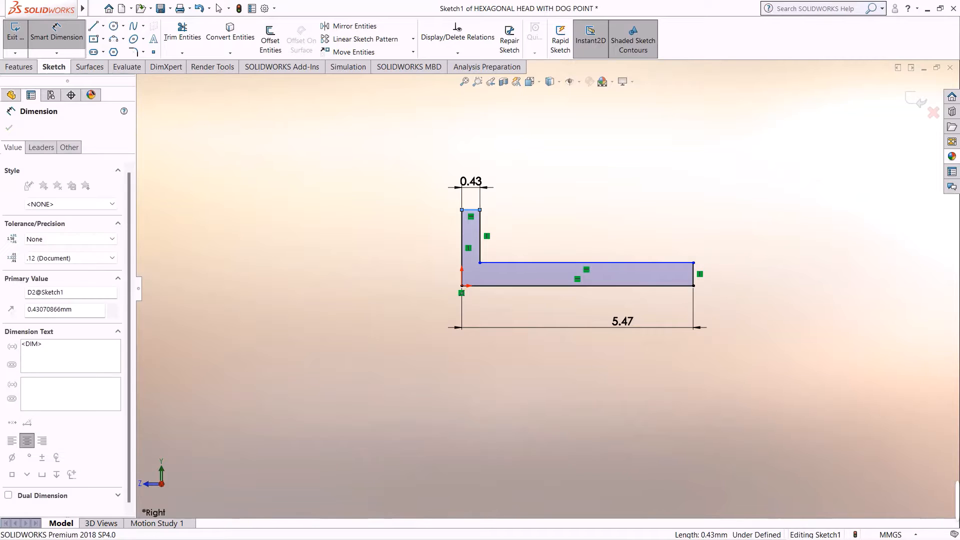
key(Return)
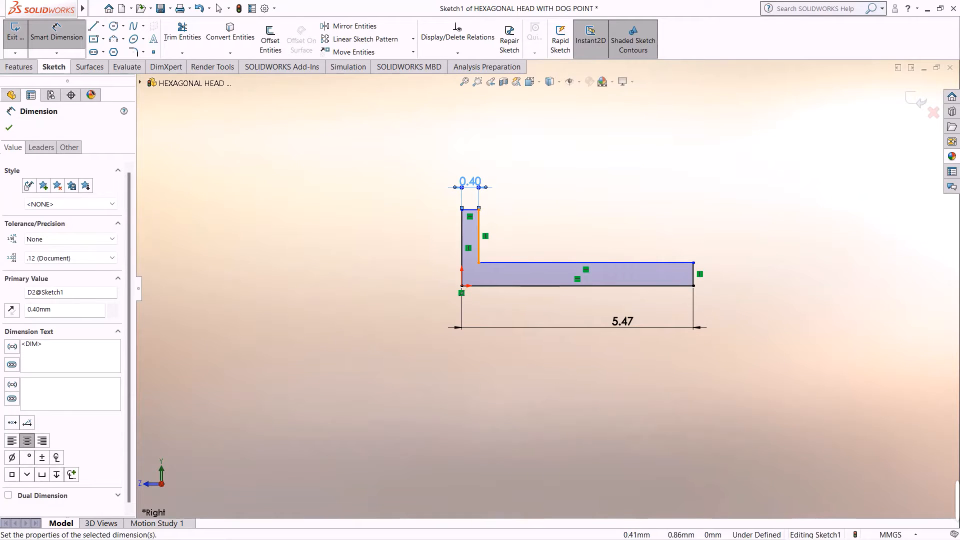
- Dimension the shank's height between its long upper edge and the baseline as 4.485 mm
click(586, 262)
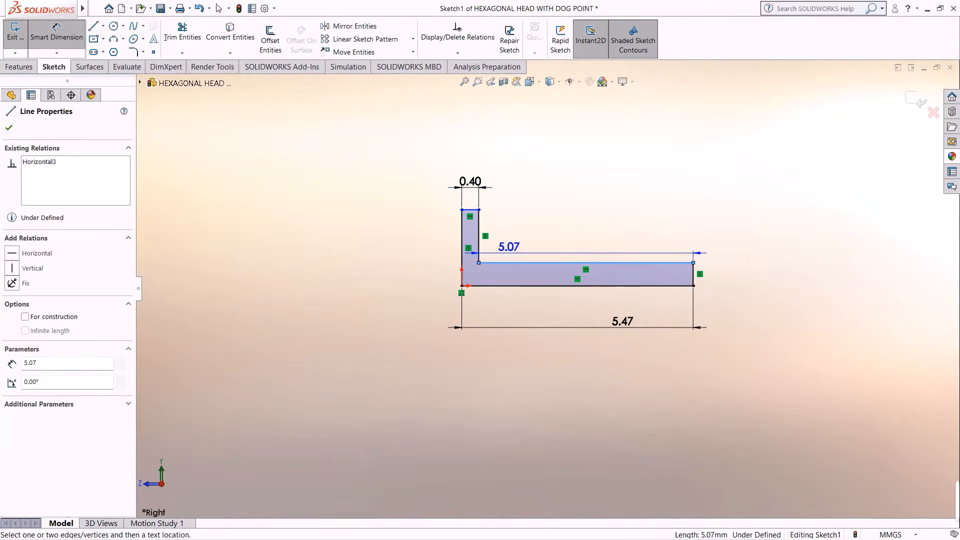
key(Escape)
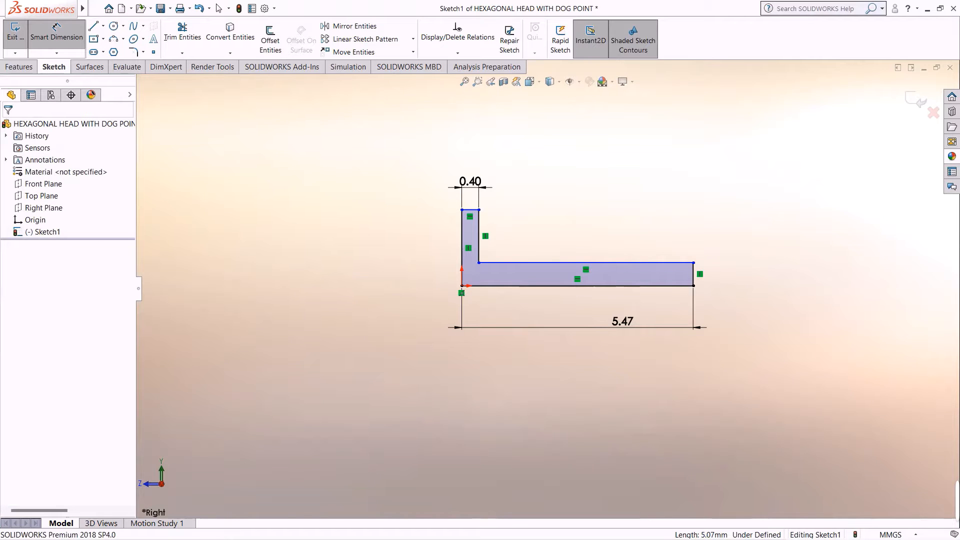
click(586, 262)
click(585, 285)
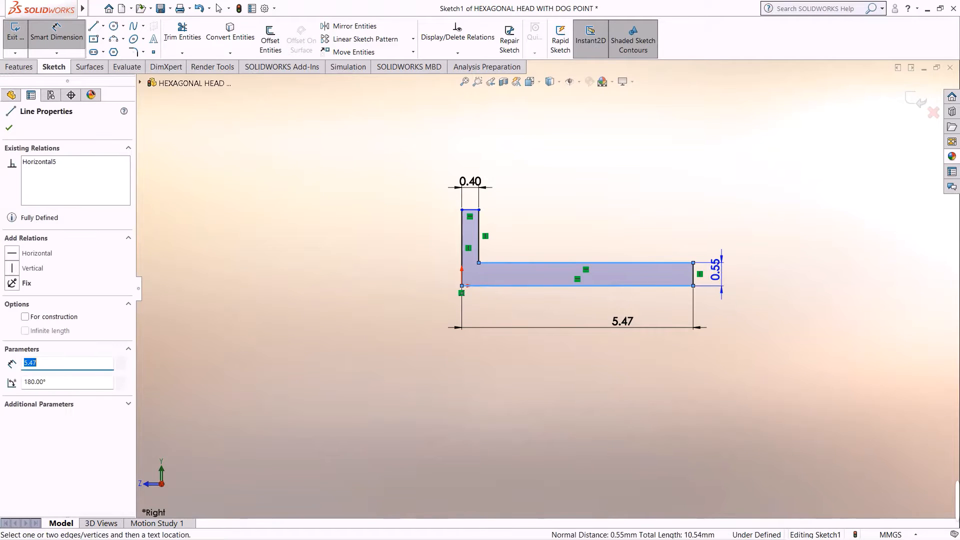
click(717, 270)
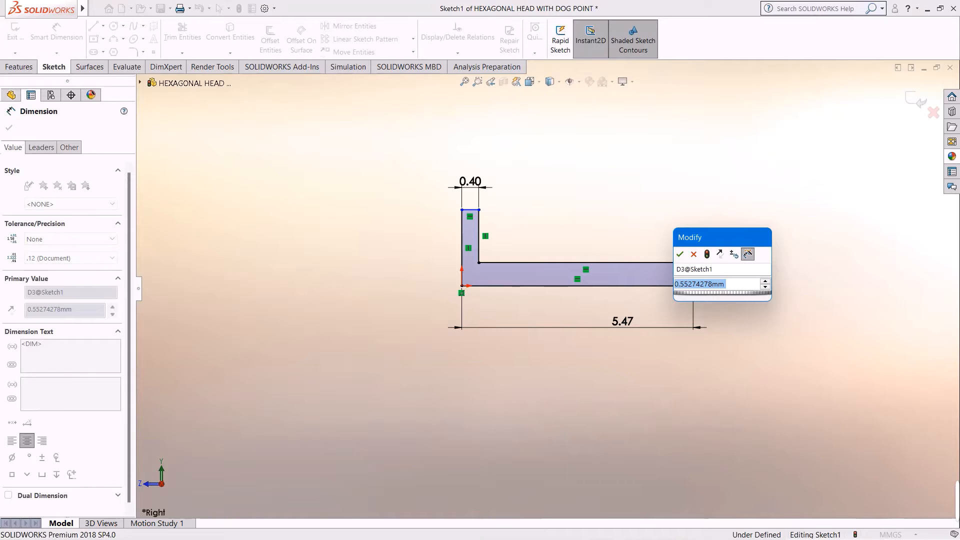
text(0.55)
key(Return)
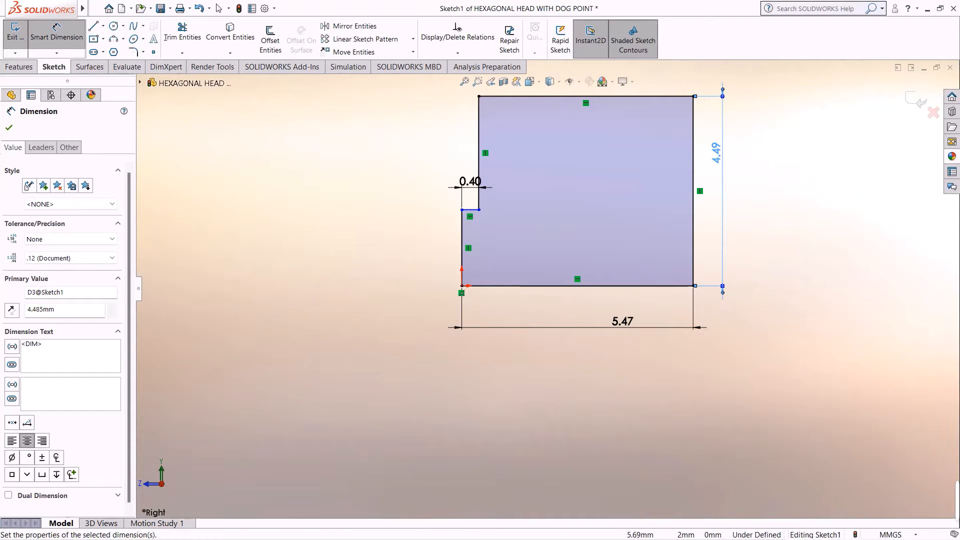
- Dimension the height from the baseline to the flange's short top edge as 7.825 mm
scroll(657, 235, down, 2)
scroll(586, 274, up, 4)
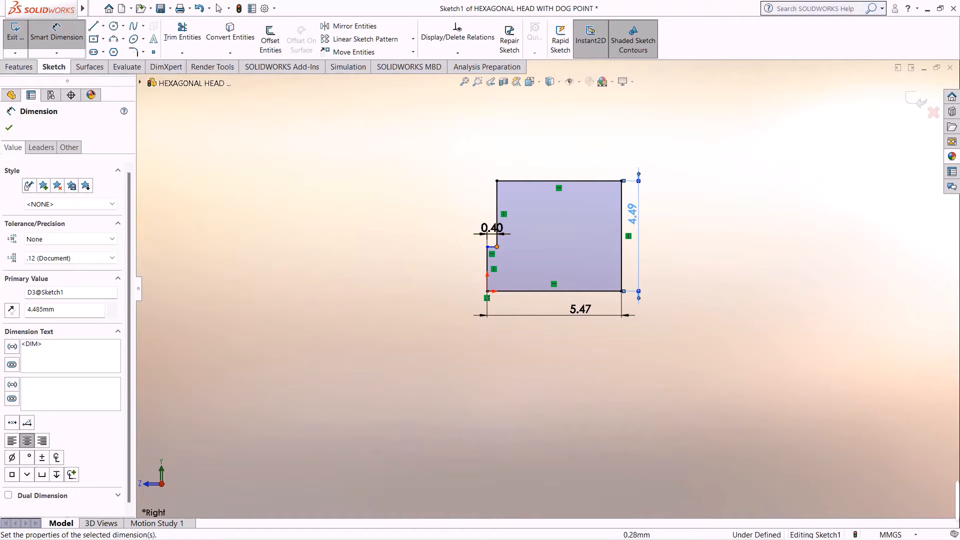
click(525, 291)
click(492, 247)
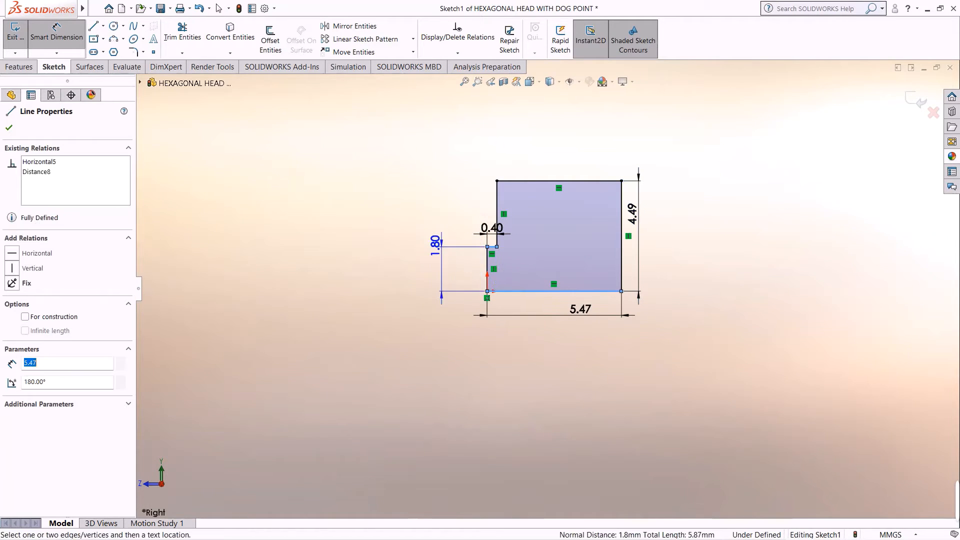
click(435, 251)
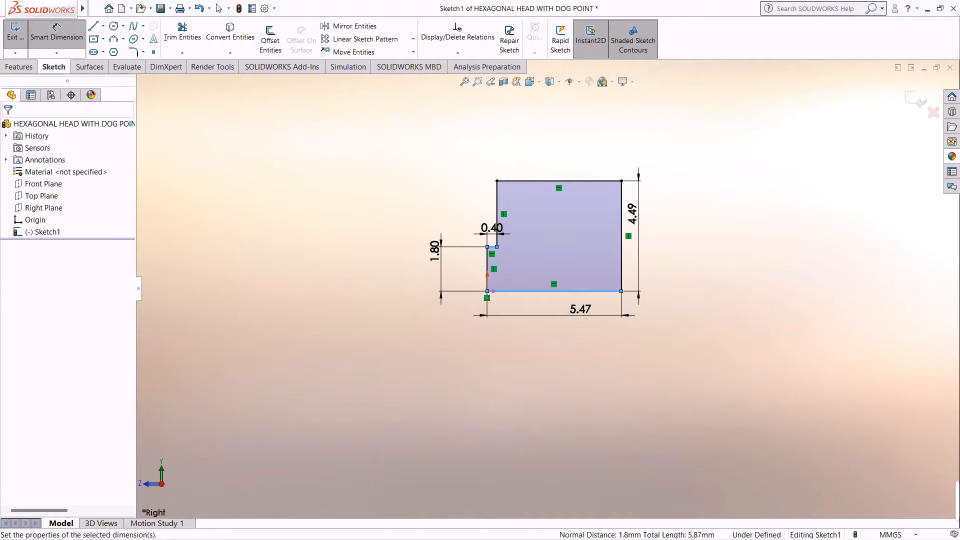
text(15)
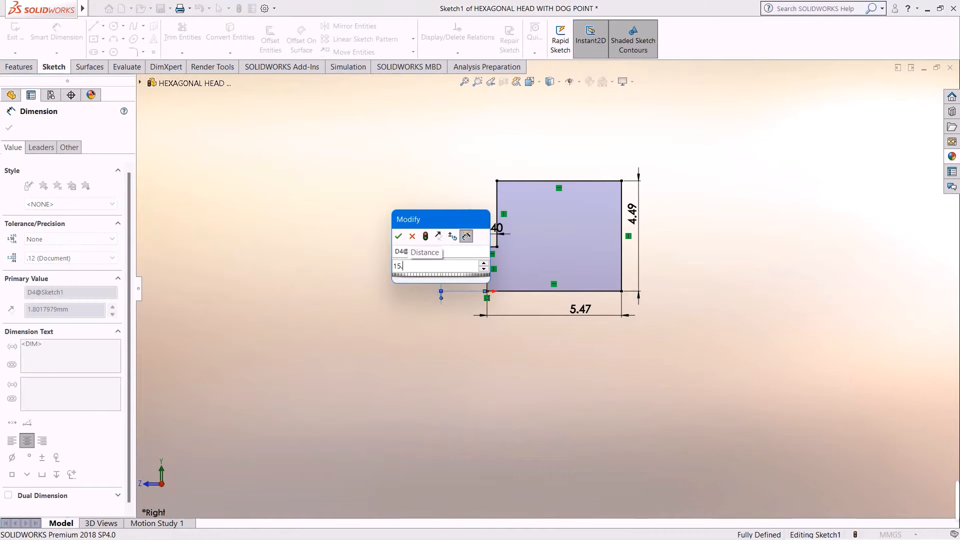
text(.)
key(Escape)
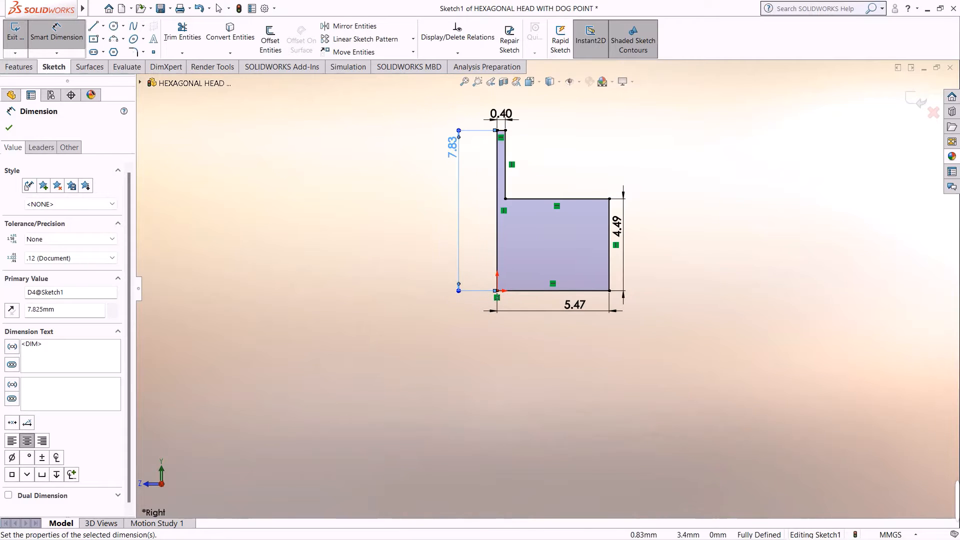
key(Escape)
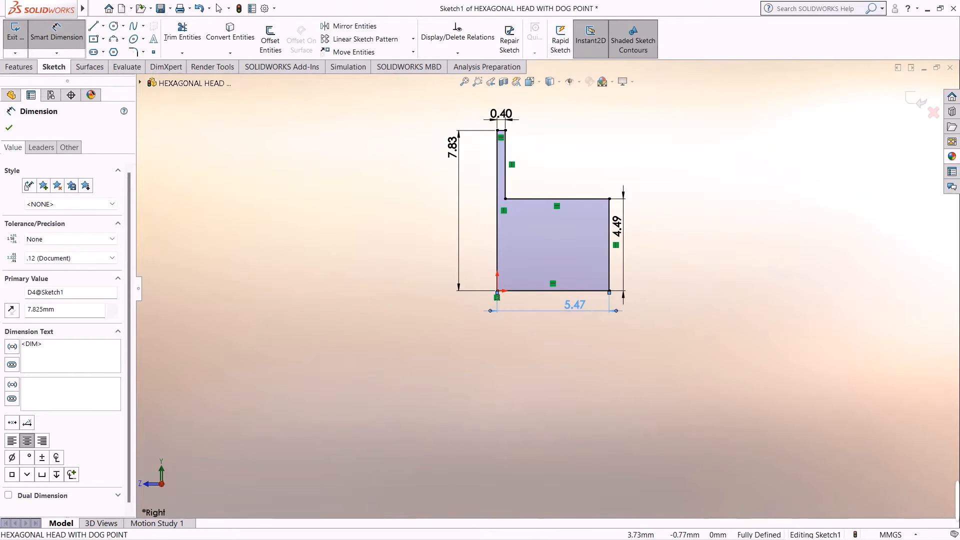
- Change the baseline's length dimension to 50.7+.40 mm and leave the dimension command
double_click(575, 304)
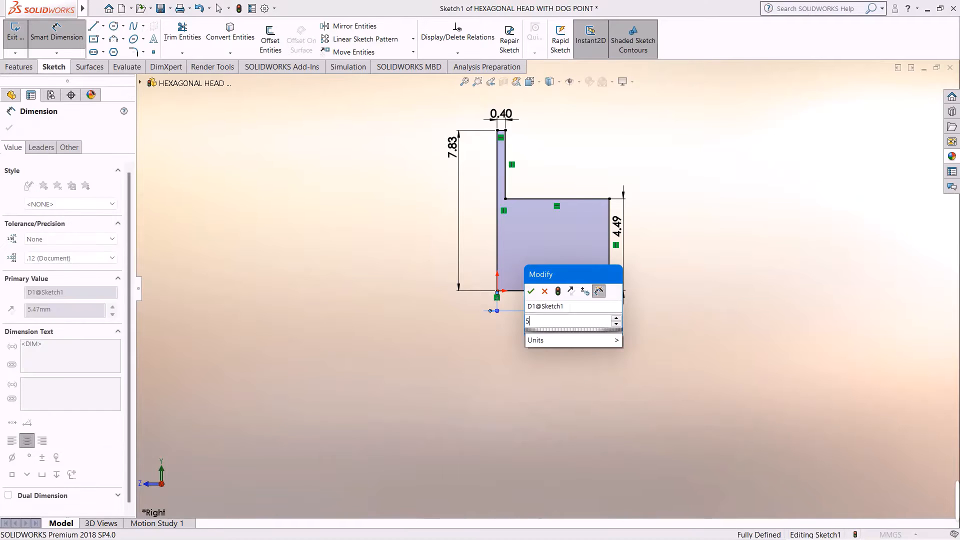
text(50.7+4)
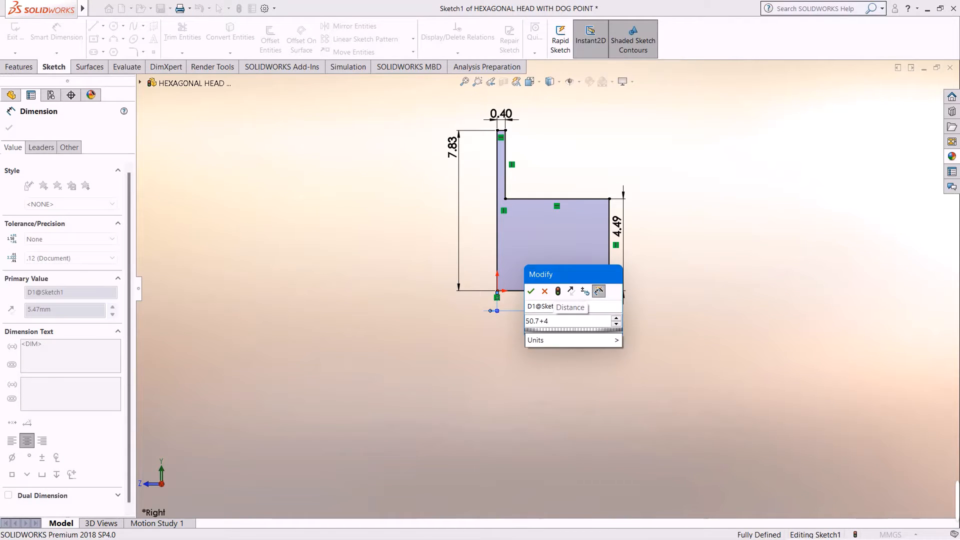
key(BackSpace)
text(.)
text(40)
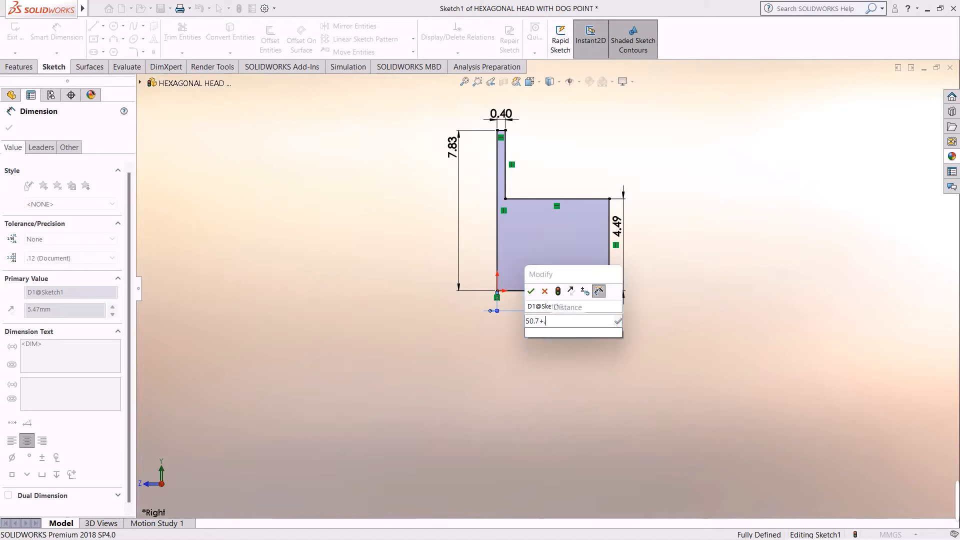
key(Return)
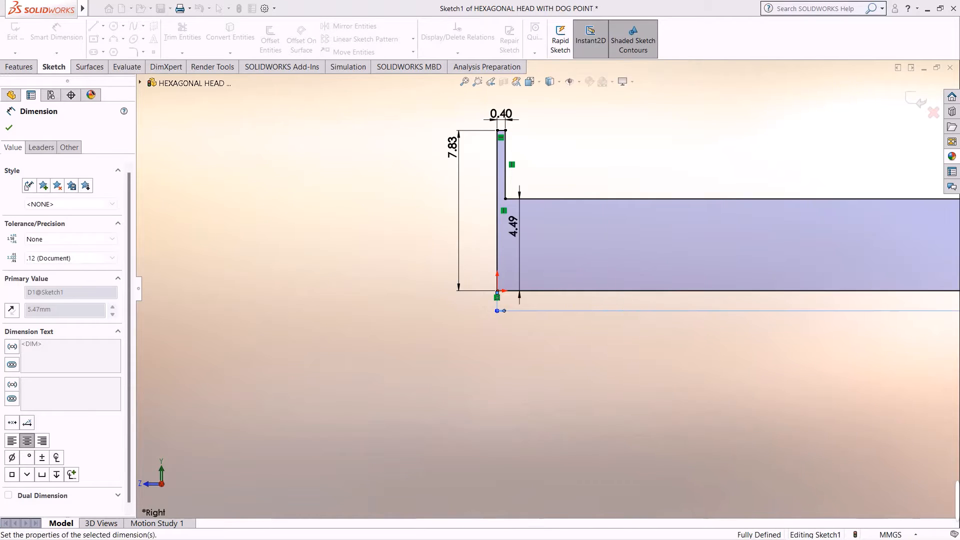
scroll(548, 288, up, 3)
scroll(547, 289, up, 1)
scroll(552, 289, up, 3)
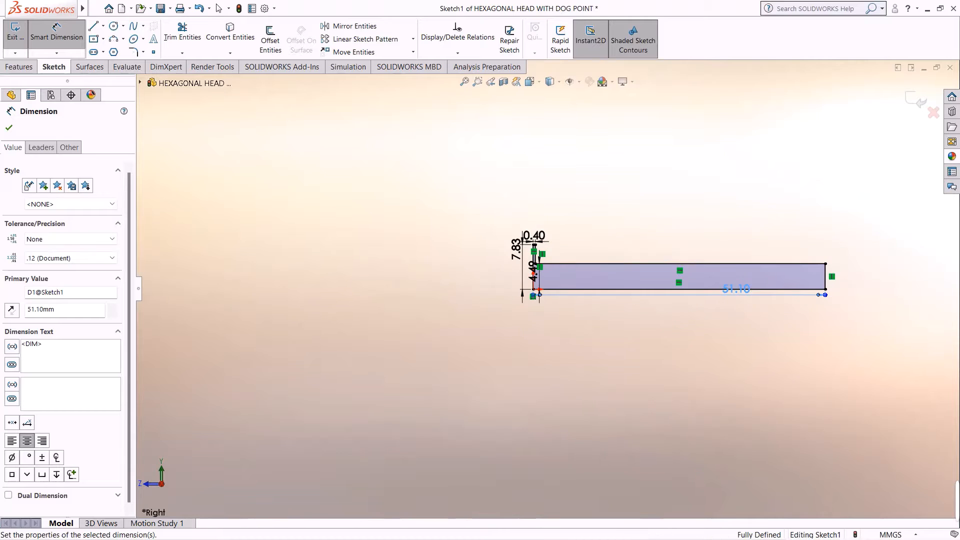
scroll(803, 282, down, 3)
key(Escape)
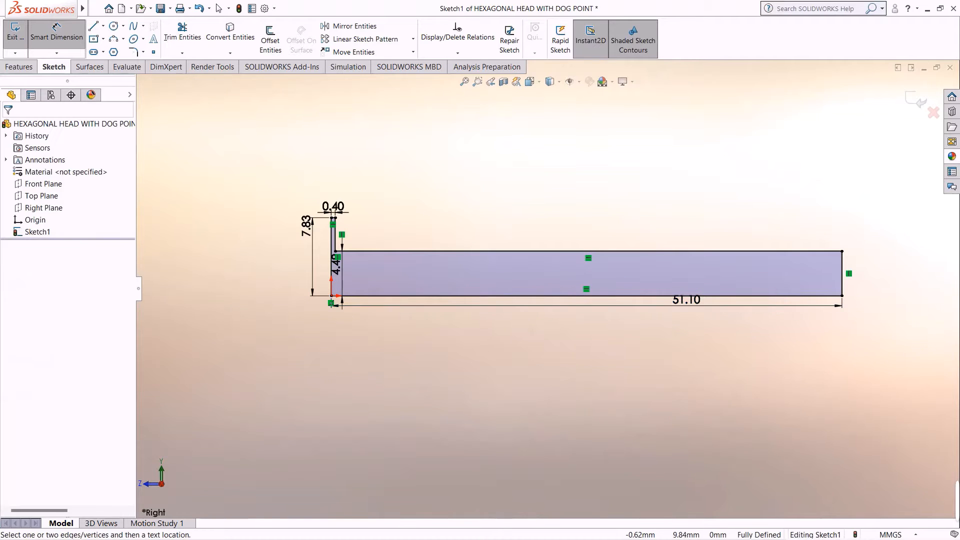
click(19, 67)
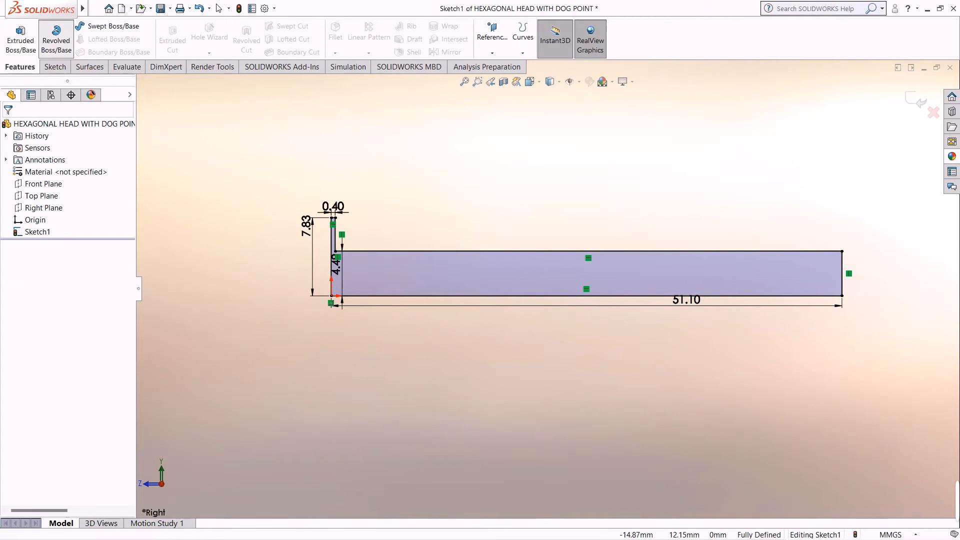
click(56, 37)
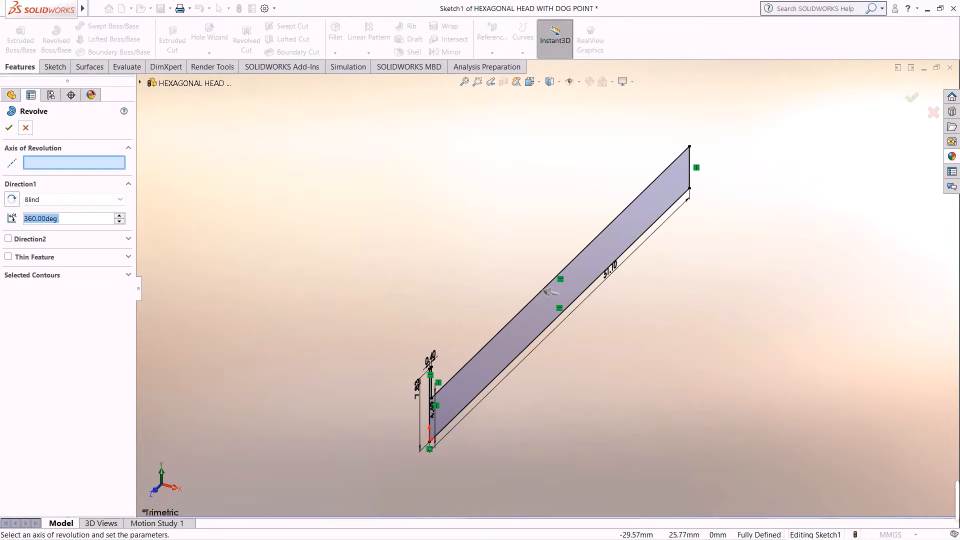
key(Escape)
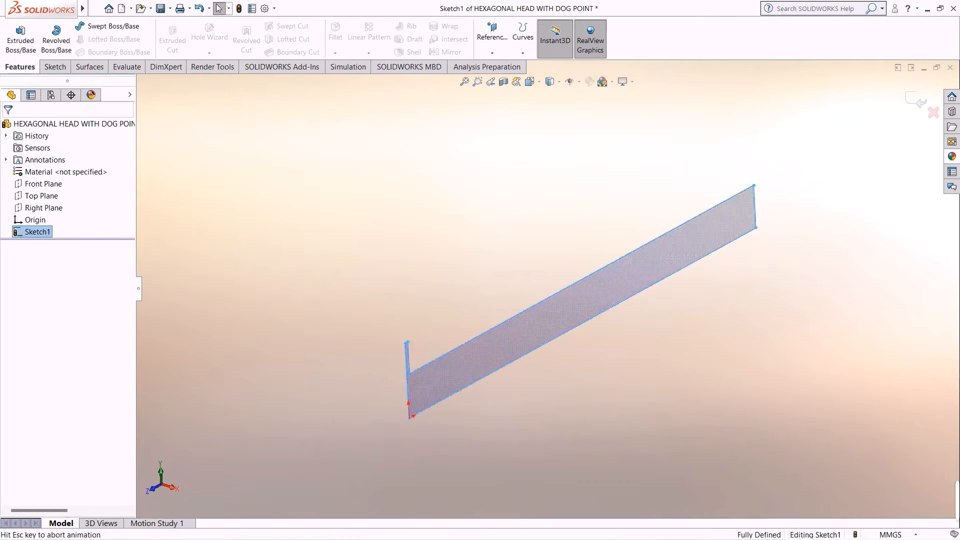
key(Escape)
- Move the shank height dimension beyond the profile's far end and raise the 0.40 mm dimension above the flange
drag(336, 291, 496, 292)
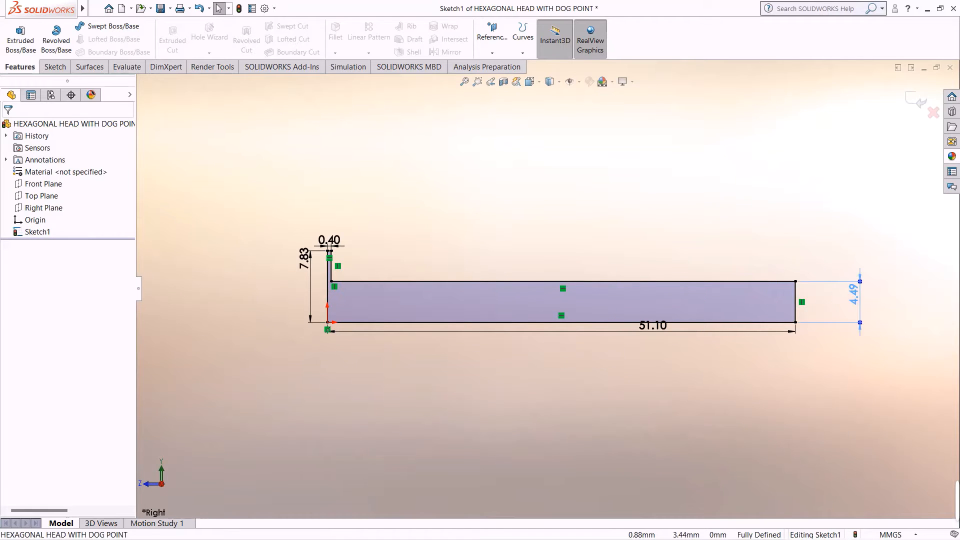
key(Escape)
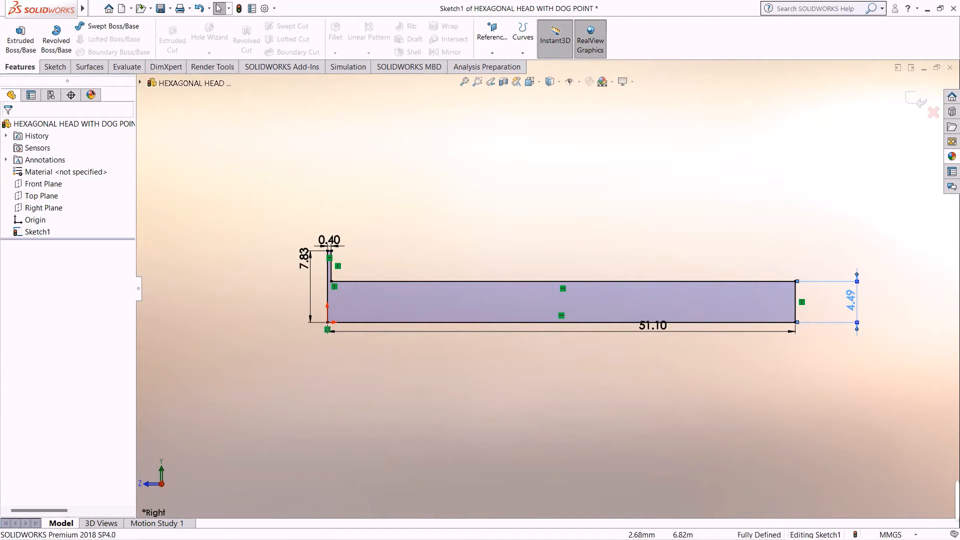
click(330, 222)
key(Escape)
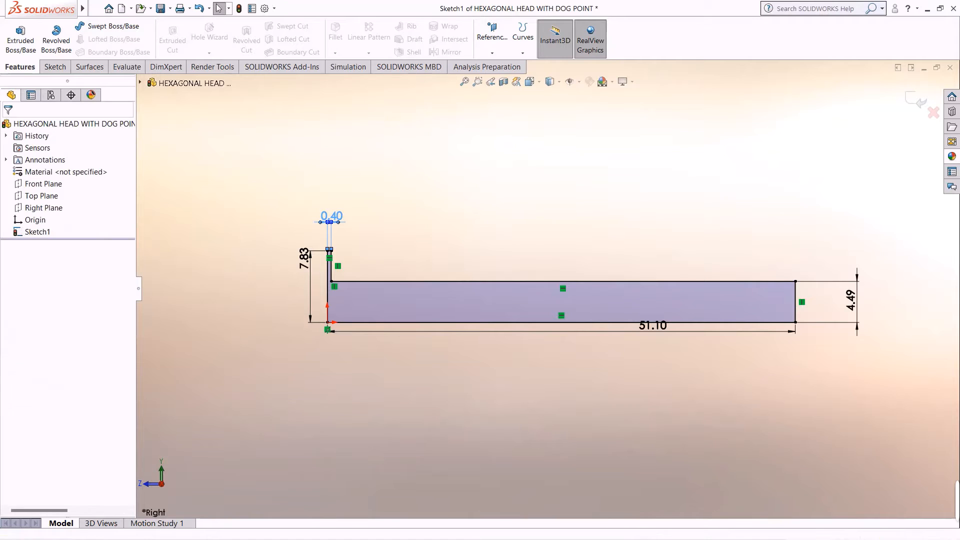
- Revolve the profile 360 degrees around its baseline to form the solid shank with its thin round flange
click(56, 37)
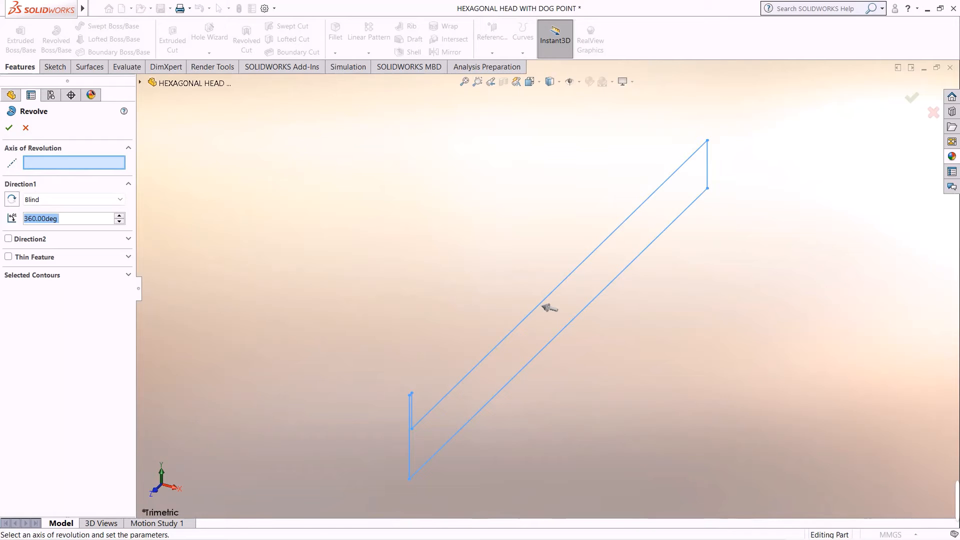
click(543, 304)
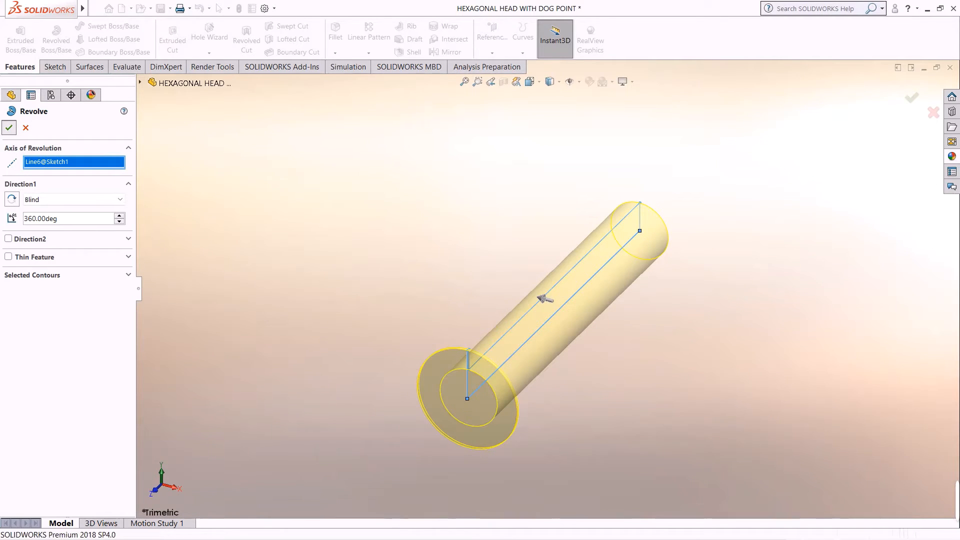
key(Return)
- Start a sketch on the flange's end face and draw a hexagon centred on the origin, one vertex straight up about 11.6 mm away
middle_drag(490, 340, 540, 330)
click(542, 333)
right_click(540, 328)
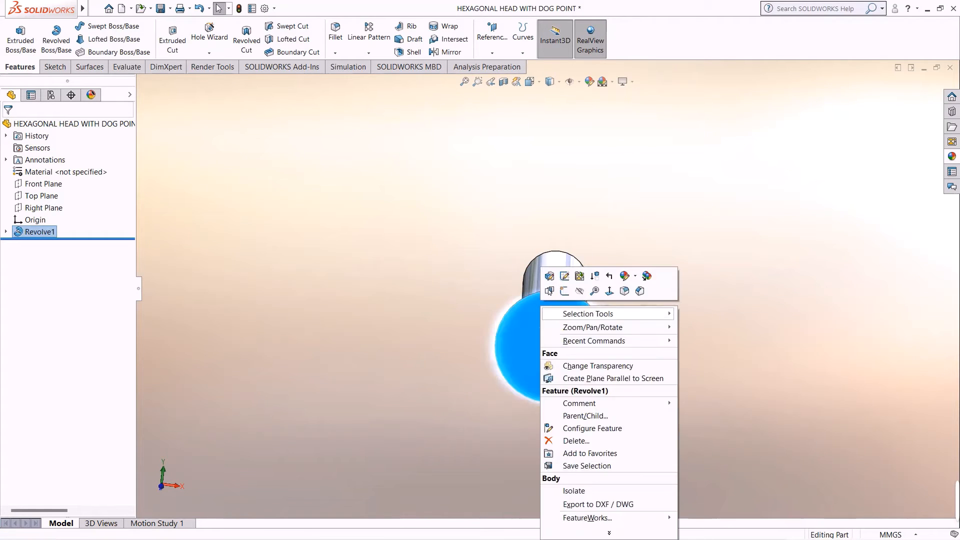
click(549, 290)
right_click(34, 244)
click(43, 229)
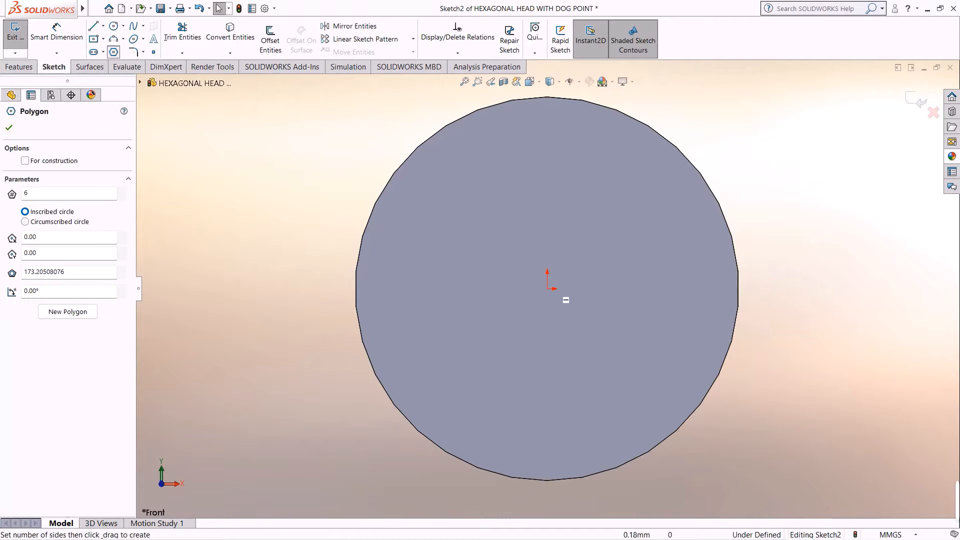
click(547, 288)
scroll(550, 293, up, 5)
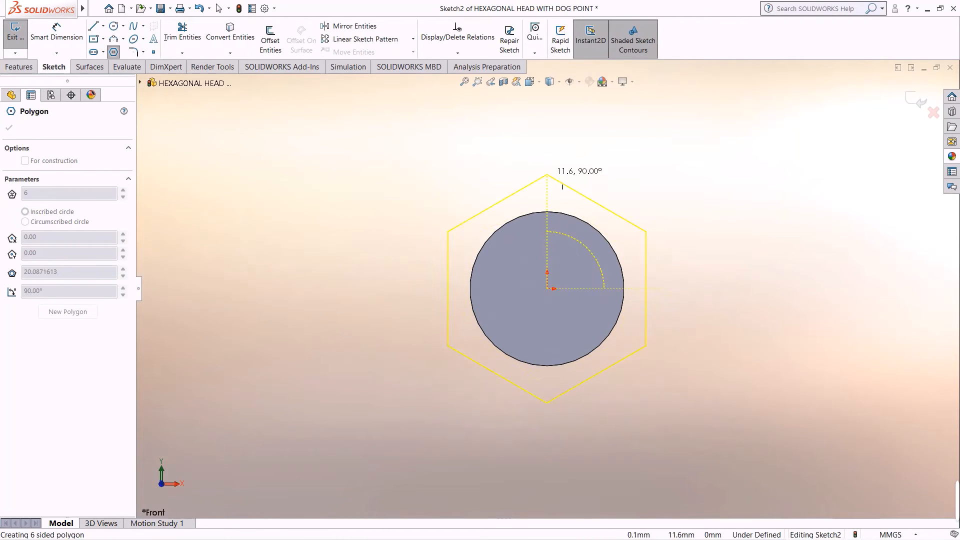
click(547, 174)
- Dimension the hexagon's vertical corner-to-corner distance as 18.93 mm
click(56, 33)
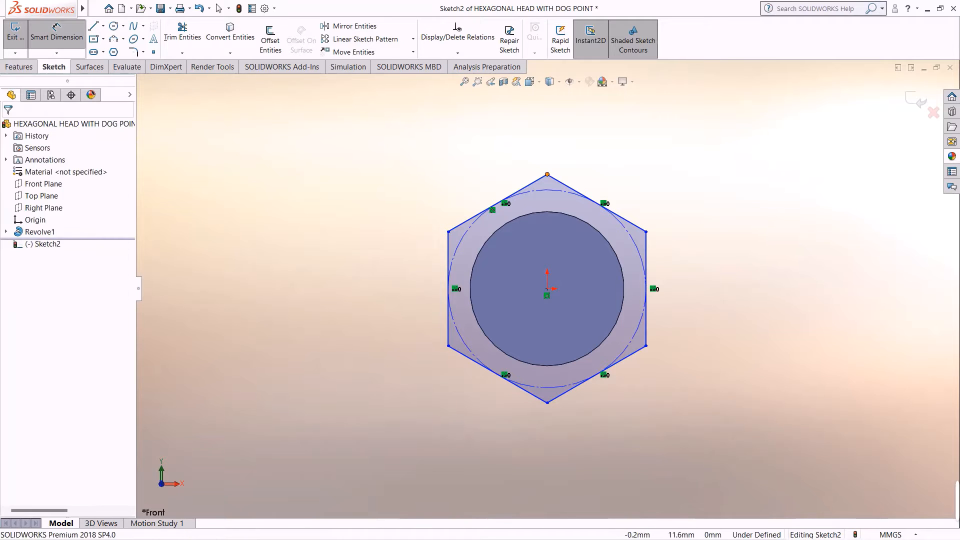
click(547, 174)
click(548, 403)
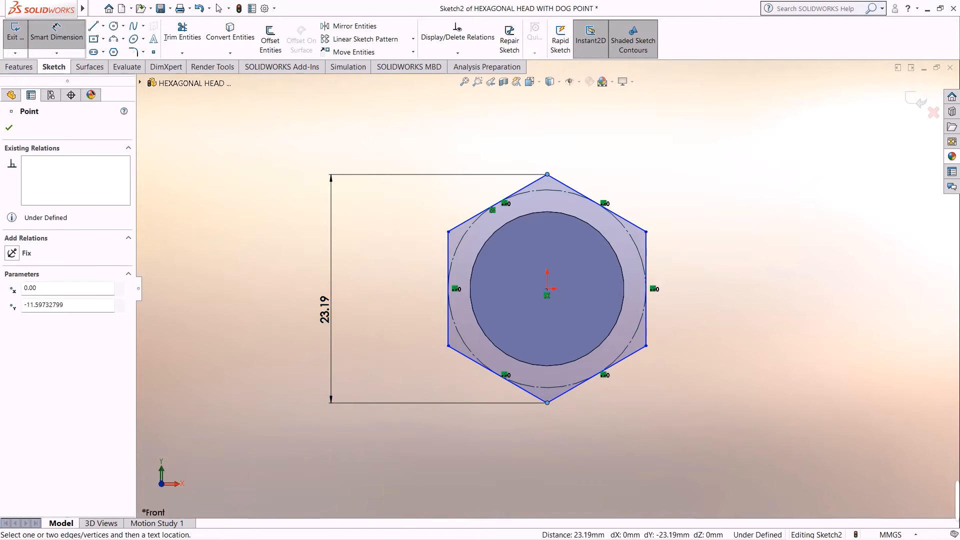
click(327, 309)
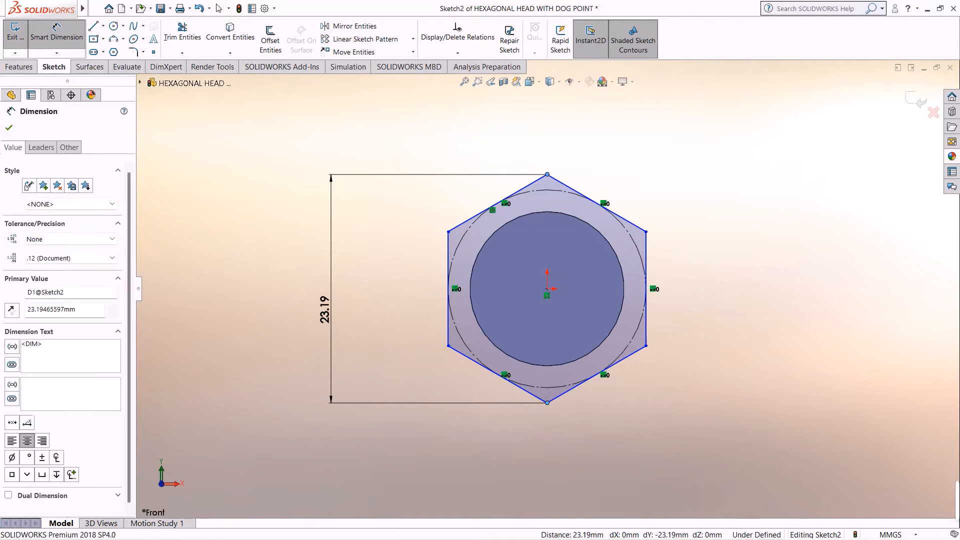
text(18.93)
key(Return)
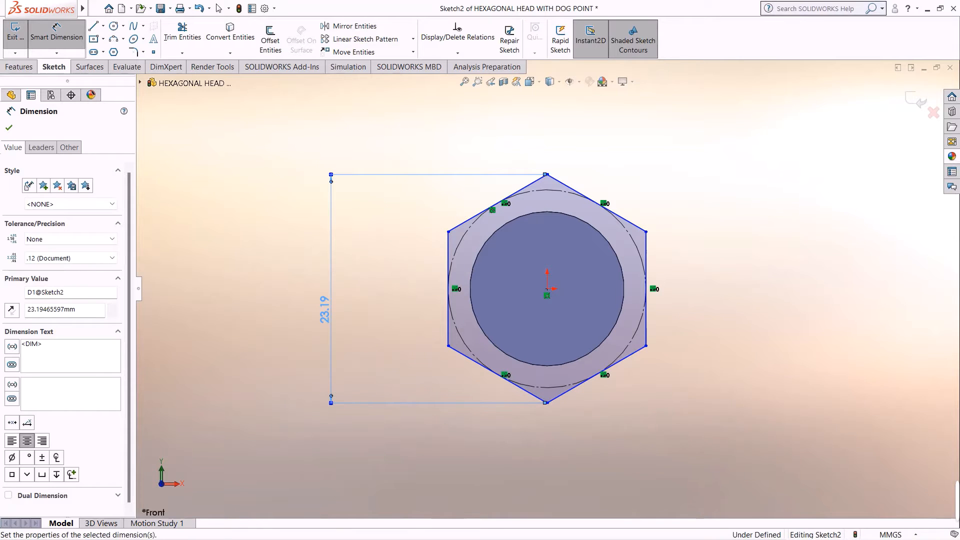
click(9, 128)
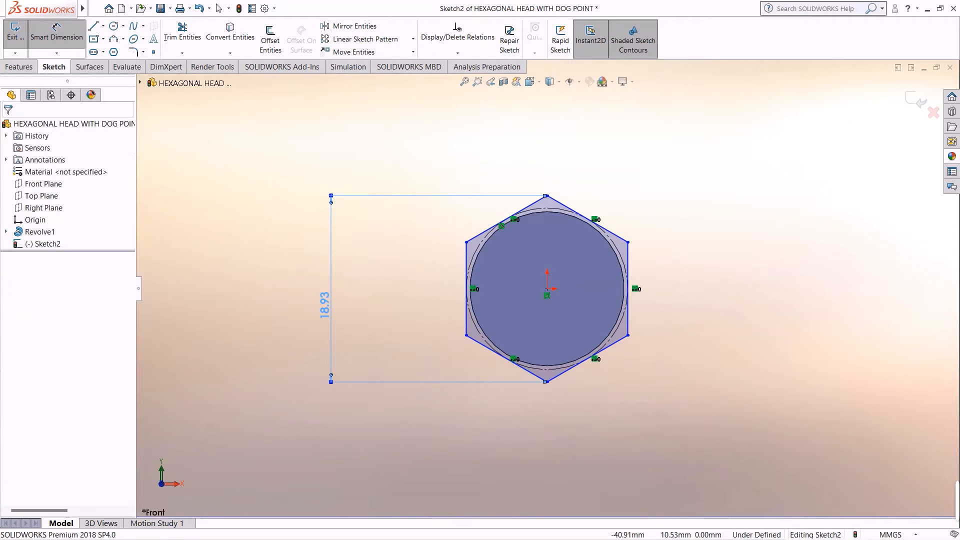
- Extrude the hexagon 6.57-.4 mm away from the shank as a blind boss merged with the body
click(19, 67)
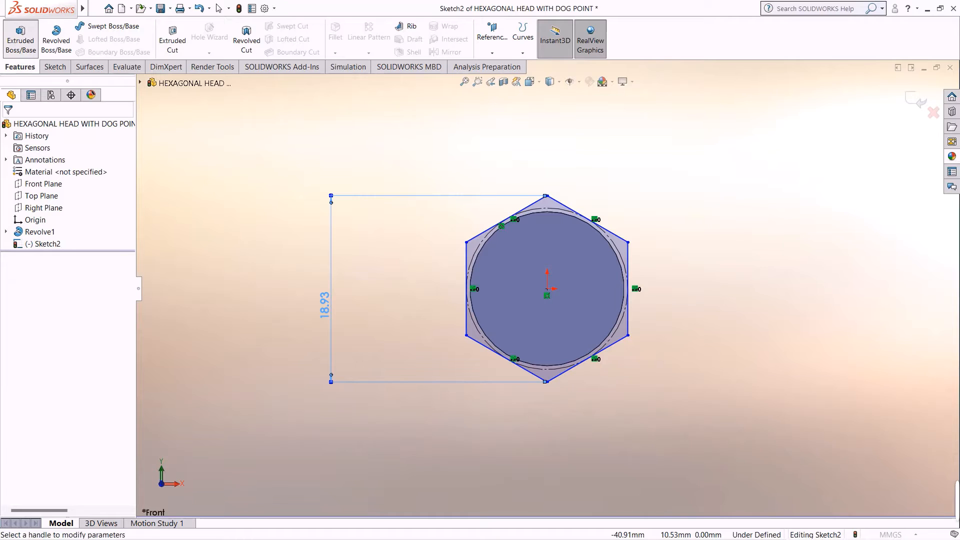
click(20, 38)
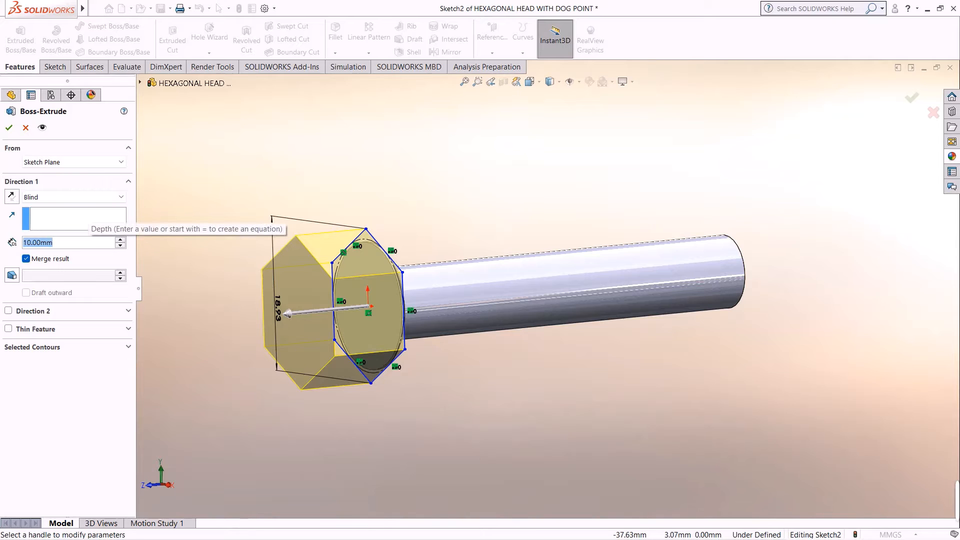
text(6.57-.4)
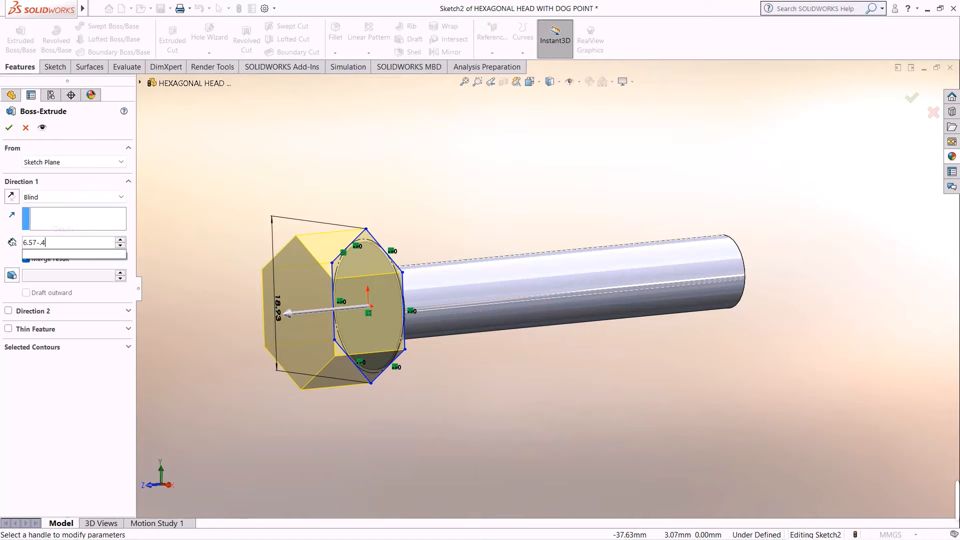
key(Return)
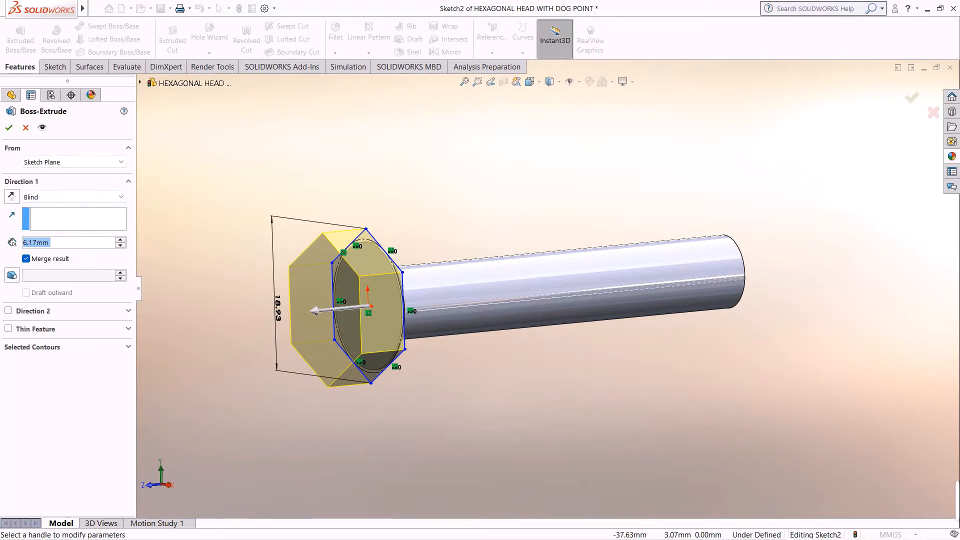
key(Return)
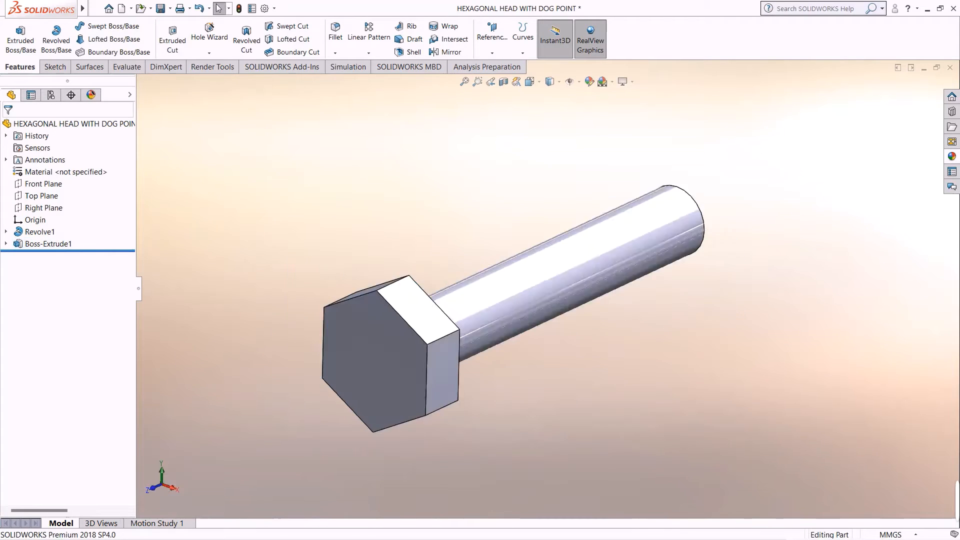
- Start a new sketch on the Top Plane and view it face-on
right_click(37, 196)
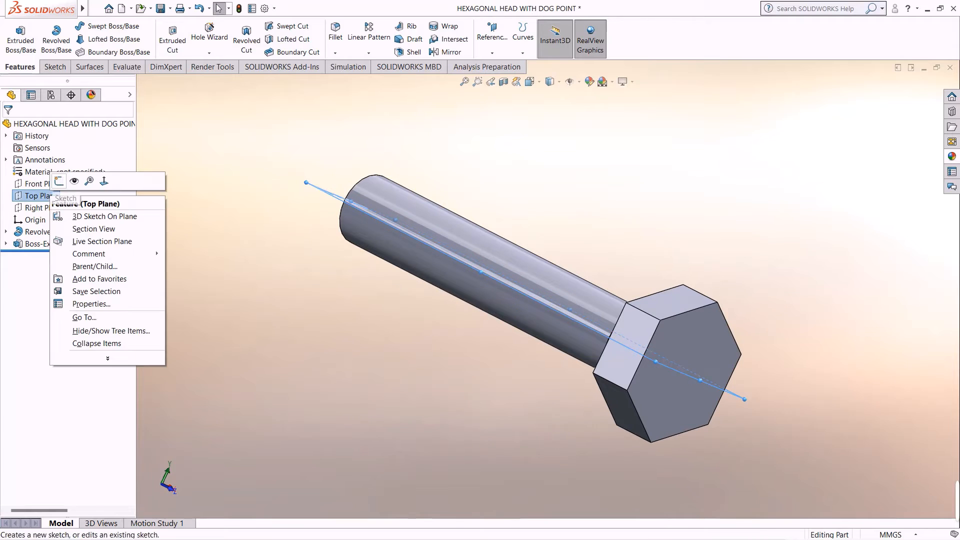
click(59, 181)
right_click(35, 256)
click(93, 243)
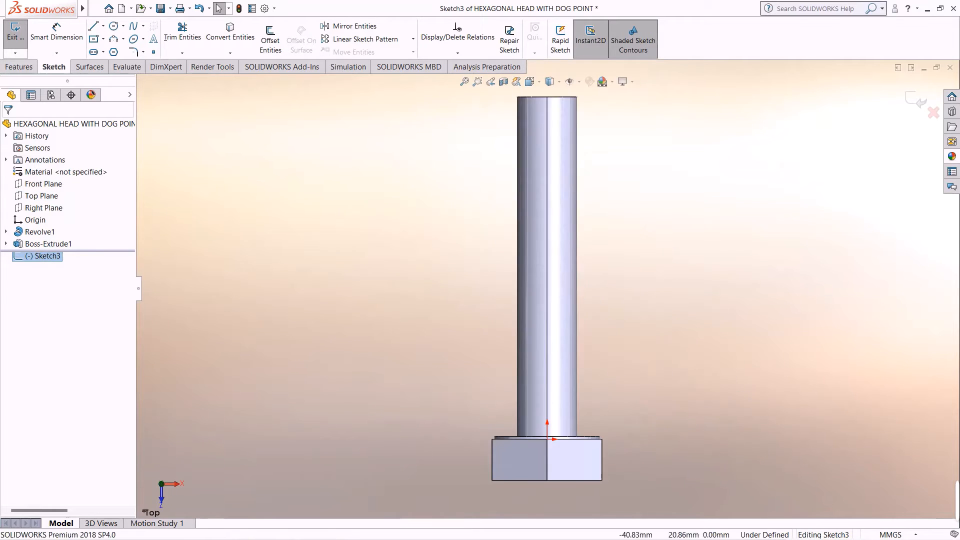
scroll(547, 288, up, 2)
click(103, 26)
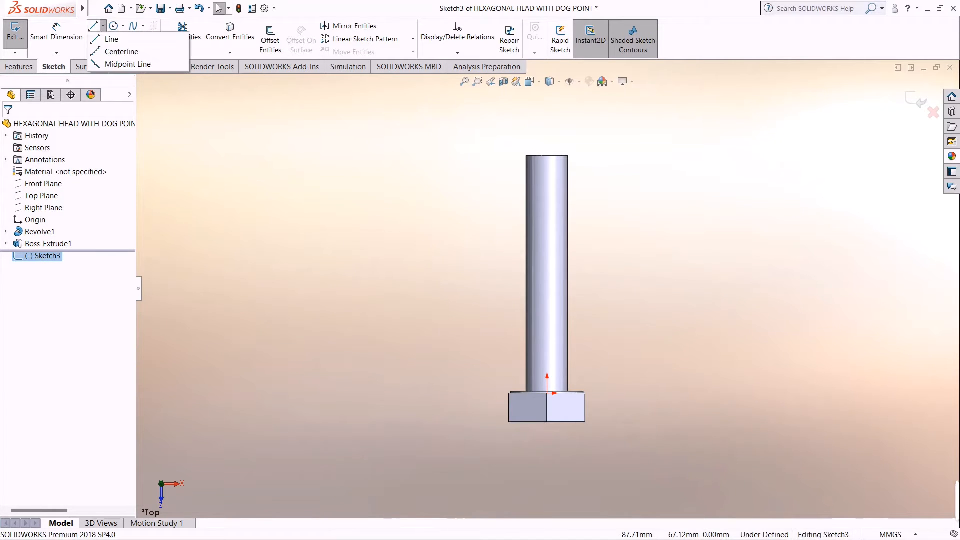
click(112, 39)
key(Escape)
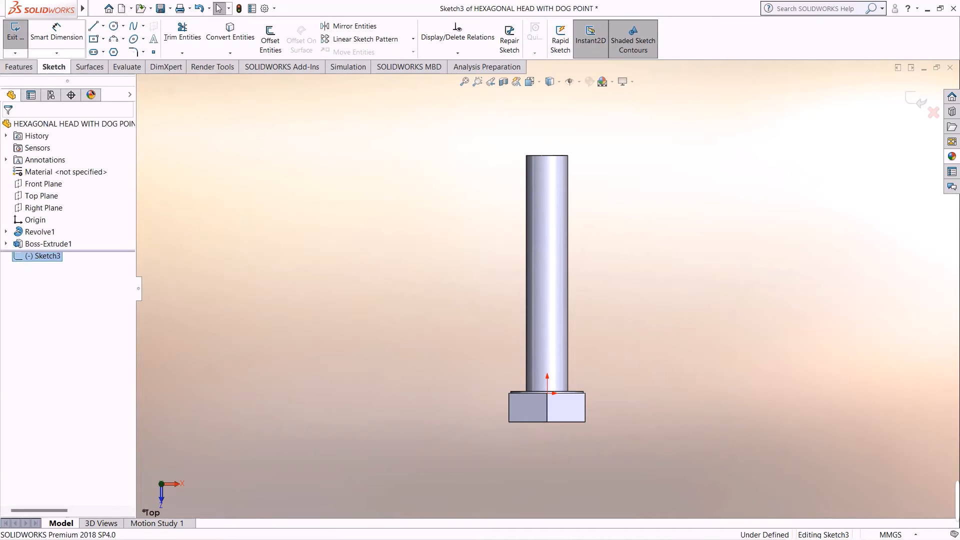
- Draw a vertical centerline about 68 mm long through the origin, extending past both the shank end and the head
click(103, 26)
click(116, 52)
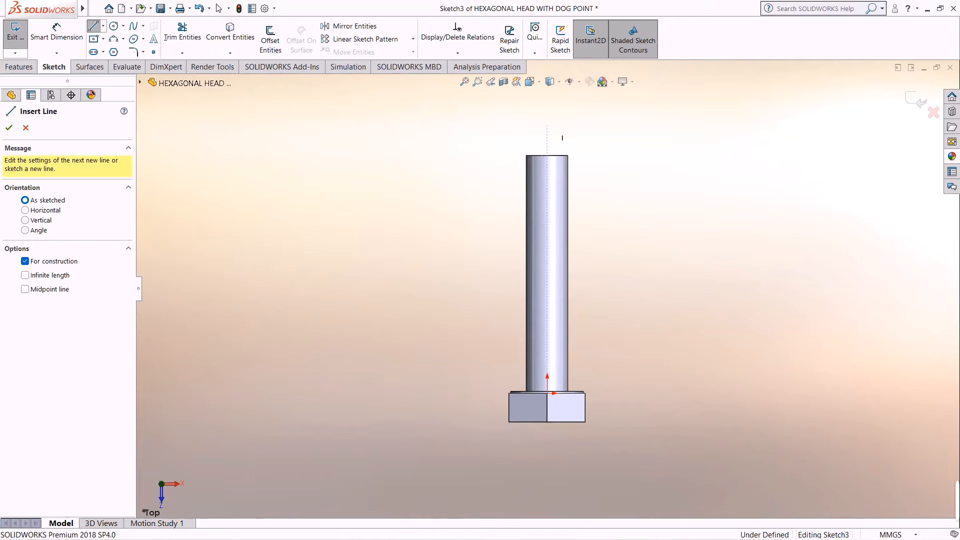
click(547, 125)
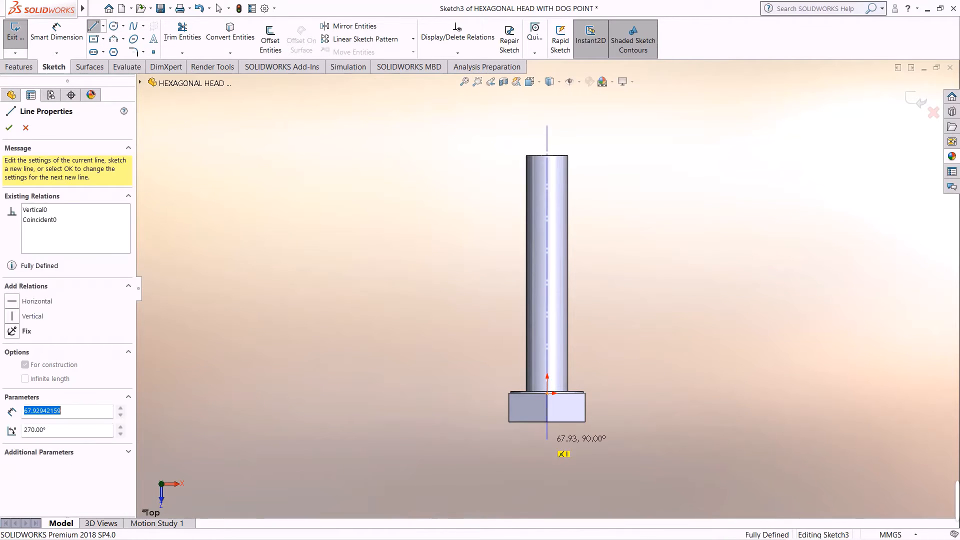
double_click(547, 441)
key(Escape)
- Sketch a stepped cut profile at the shank's end corner: about 2.8 mm down, 1.6 mm outward, slanted to the side edge, and back along the end edge
scroll(547, 397, down, 5)
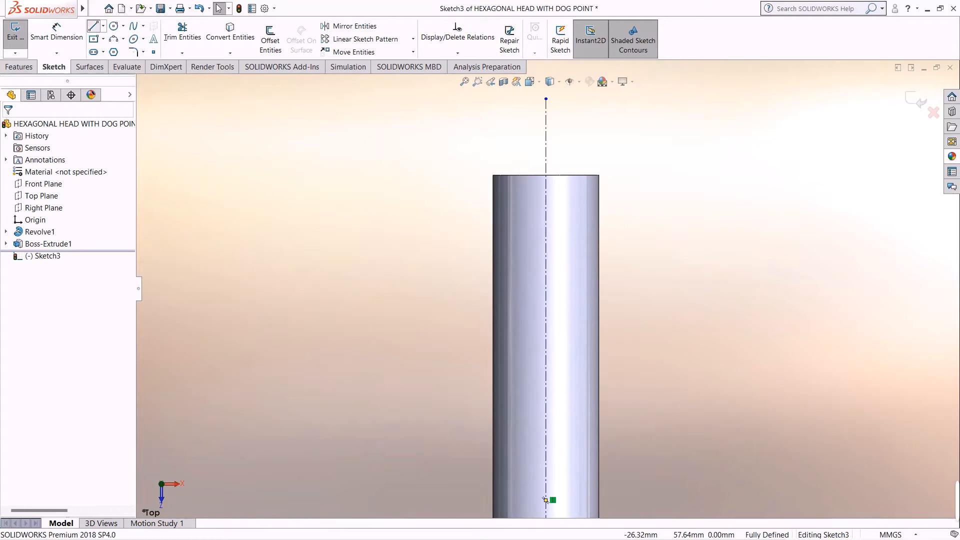
key(l)
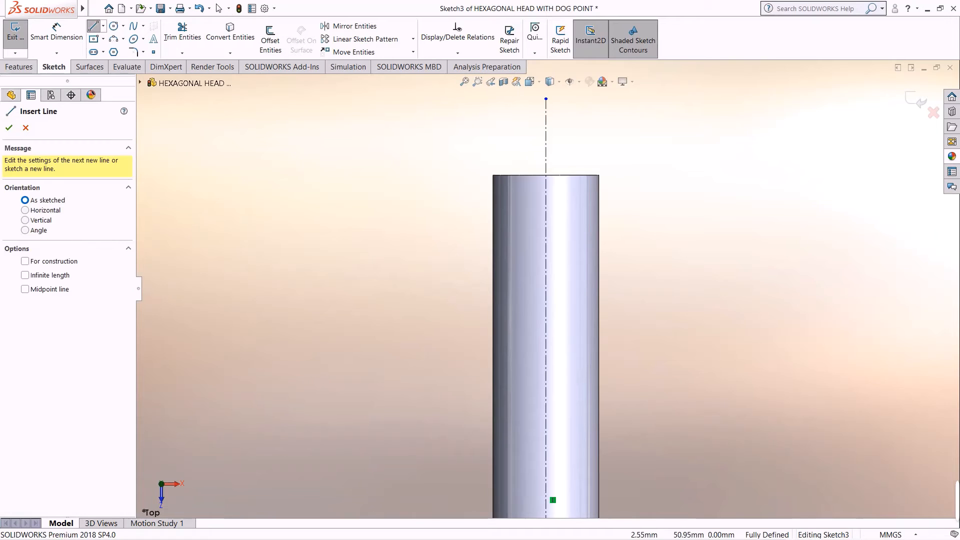
click(571, 175)
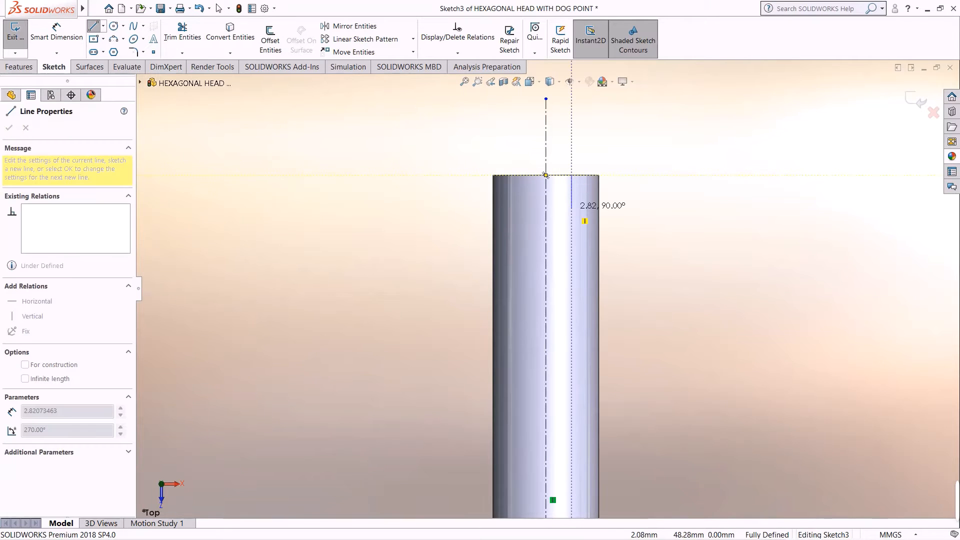
click(572, 208)
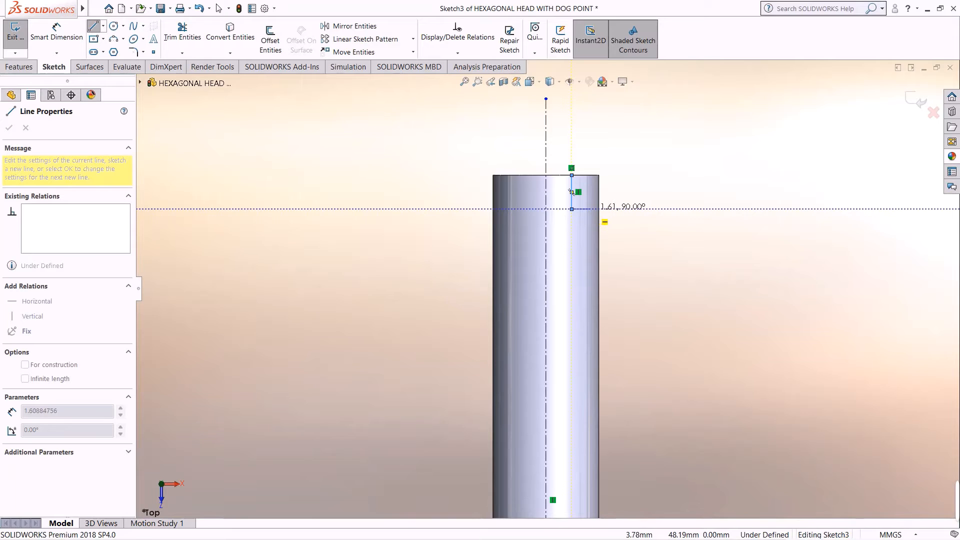
click(591, 209)
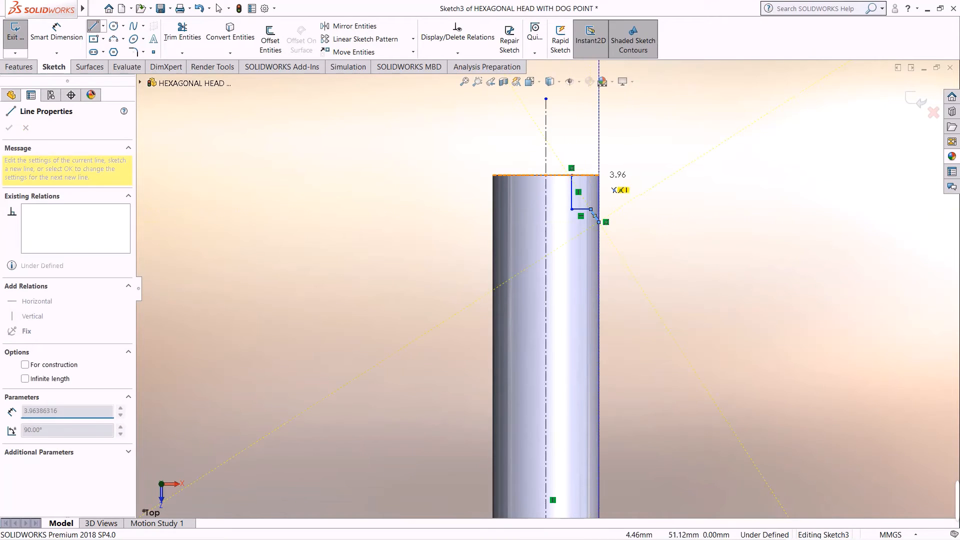
click(599, 222)
click(599, 175)
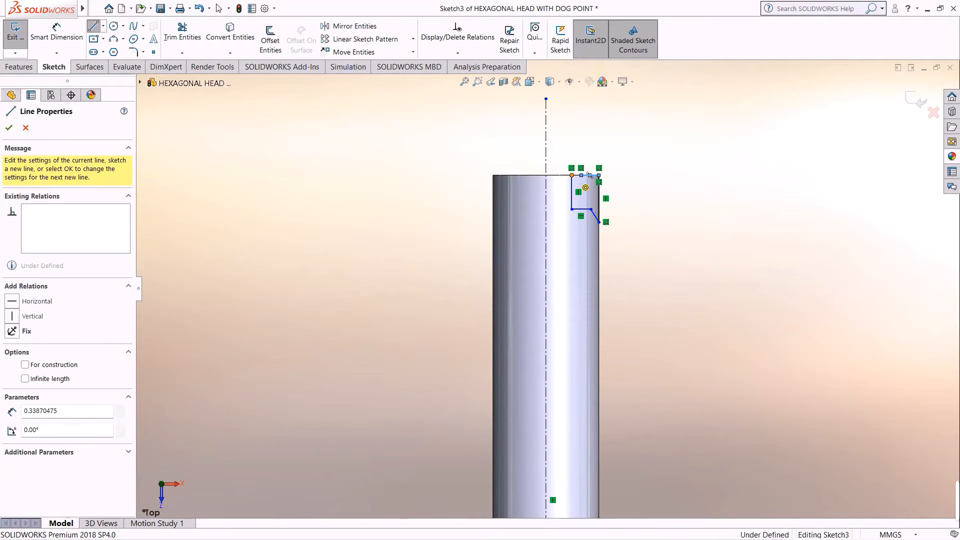
key(Escape)
key(Escape)
- Close the cut profile by merging the end-edge line's loose endpoint with the top of the inner vertical line
scroll(592, 180, down, 5)
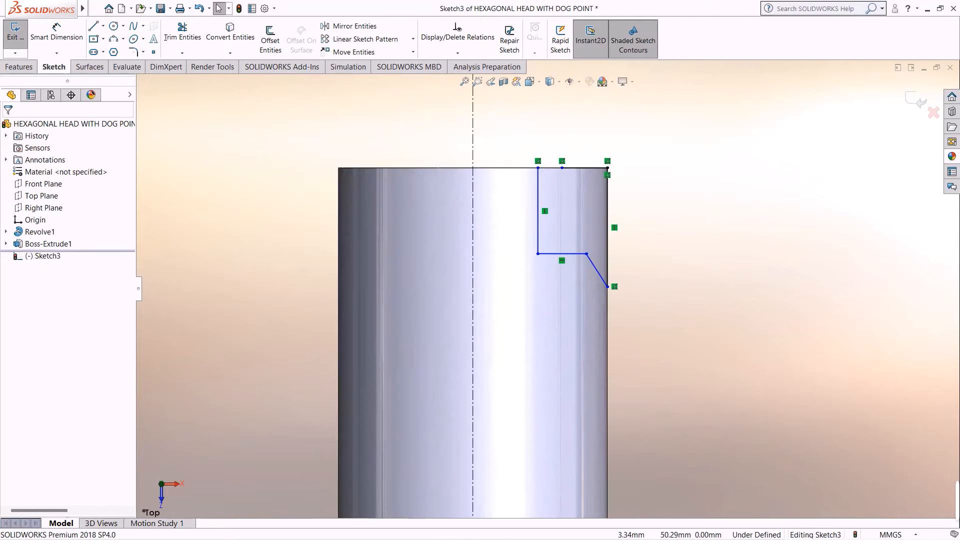
scroll(557, 149, down, 4)
click(458, 53)
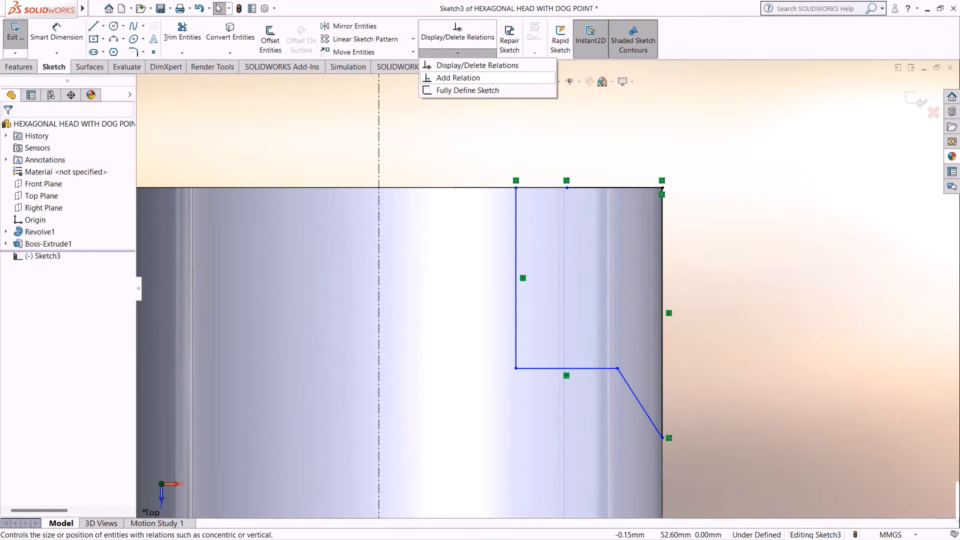
click(458, 77)
click(567, 188)
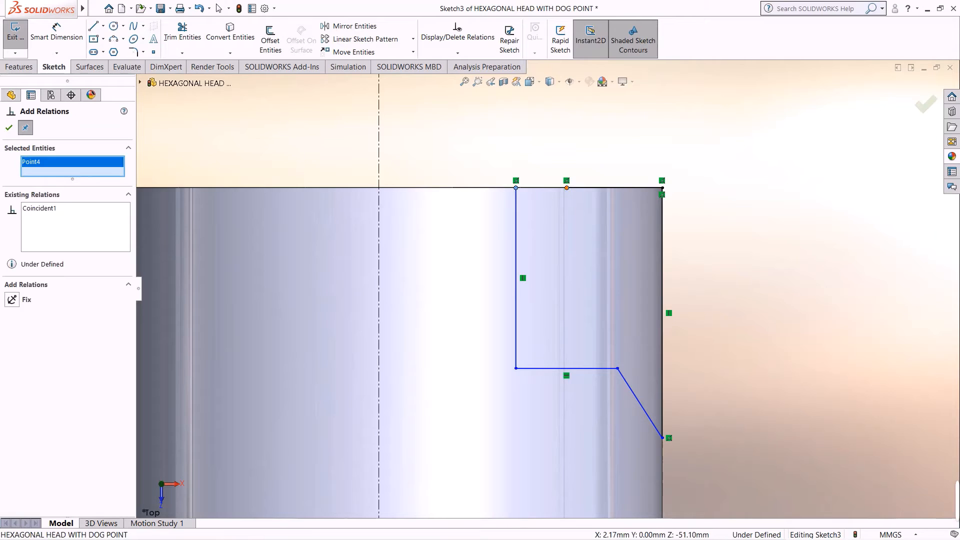
click(567, 188)
click(12, 354)
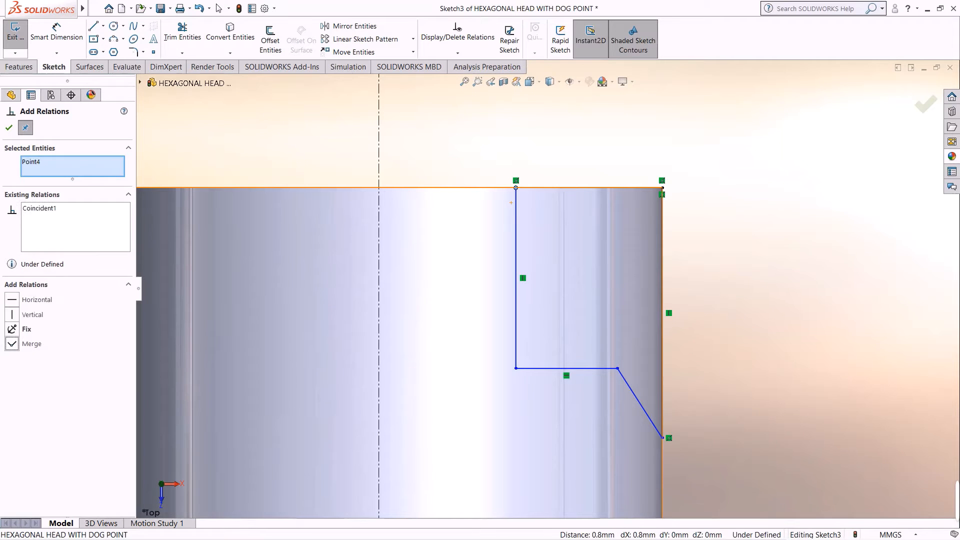
click(9, 128)
- Dimension the distance from the centerline to the profile's inner vertical line as 3.99/2 mm
scroll(548, 289, up, 3)
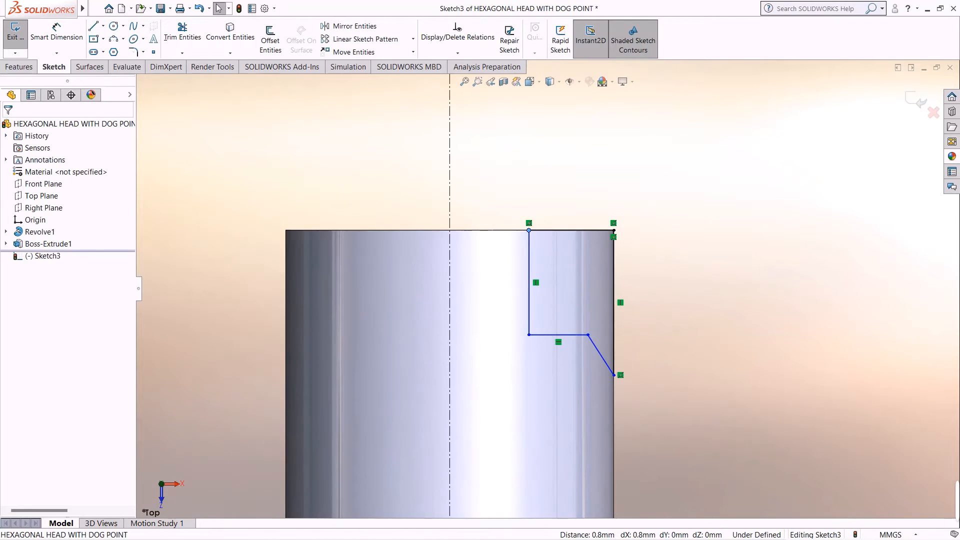
click(57, 33)
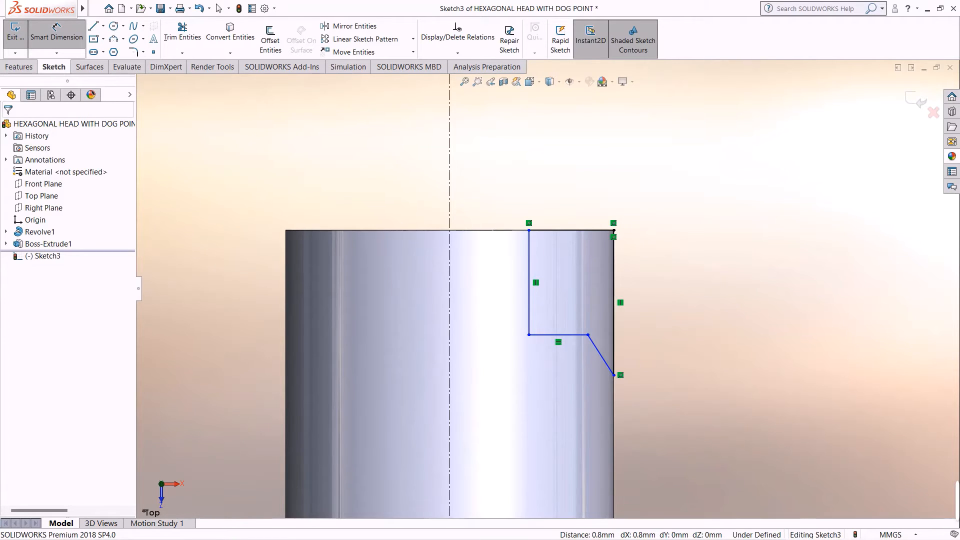
click(450, 216)
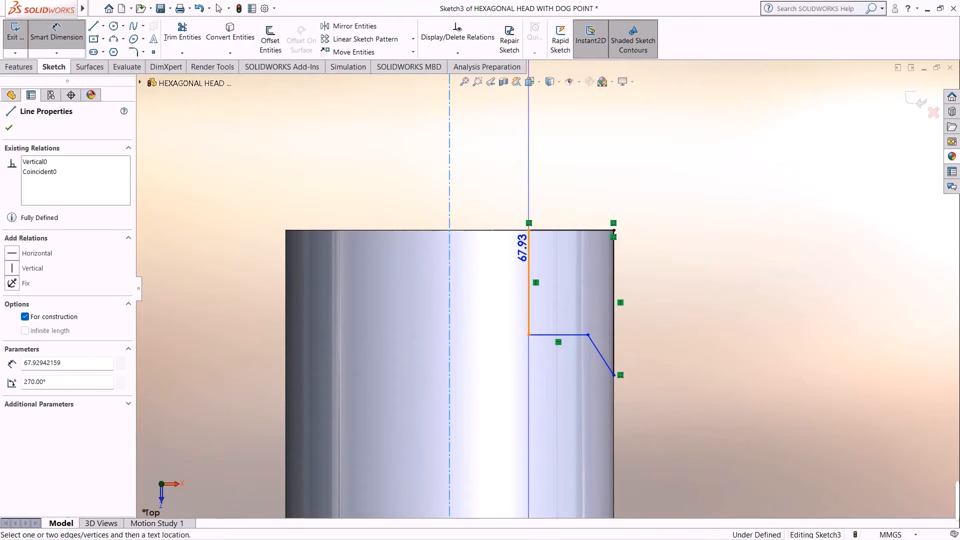
click(529, 249)
click(511, 184)
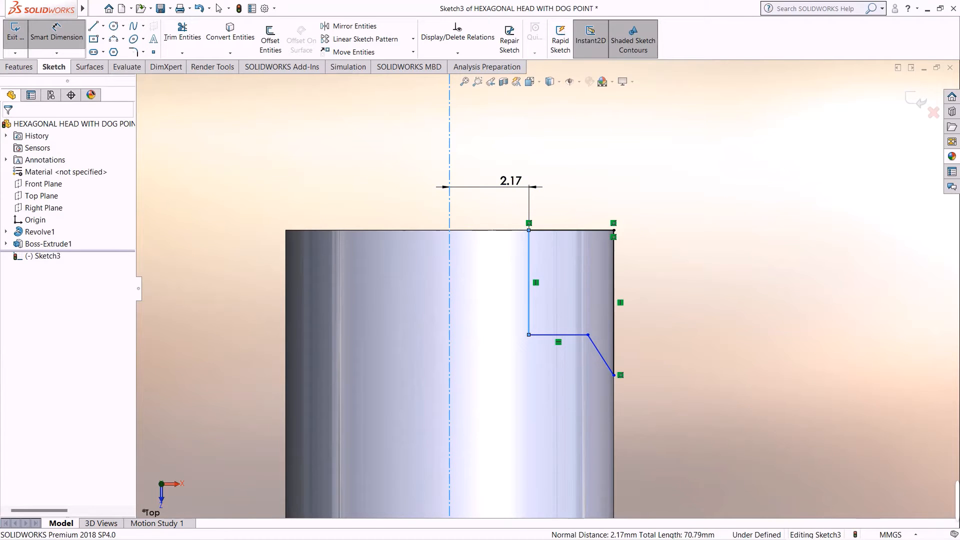
double_click(510, 181)
text(3.99/2)
key(Return)
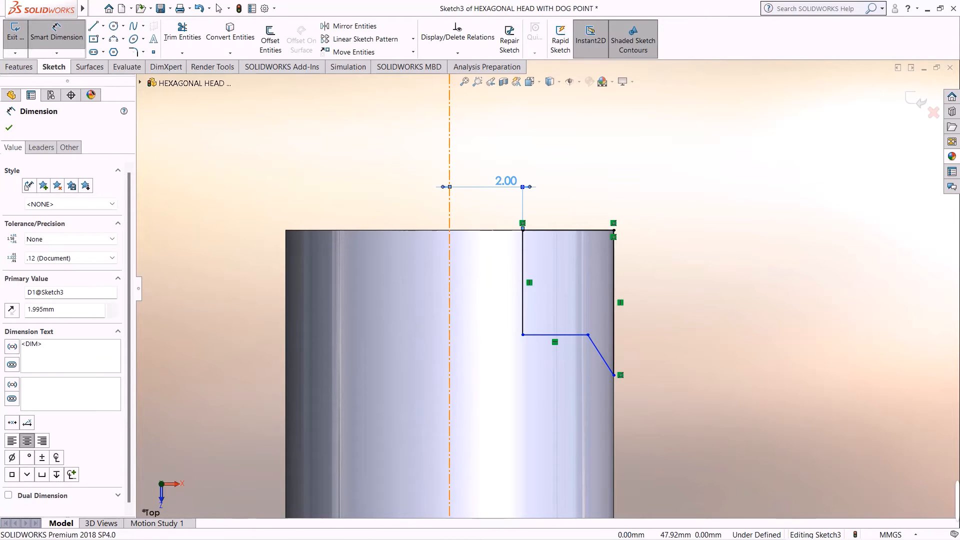
- Dimension the distance from the centerline to the upper end of the profile's slanted line as 7.85/2 mm
click(449, 345)
click(588, 335)
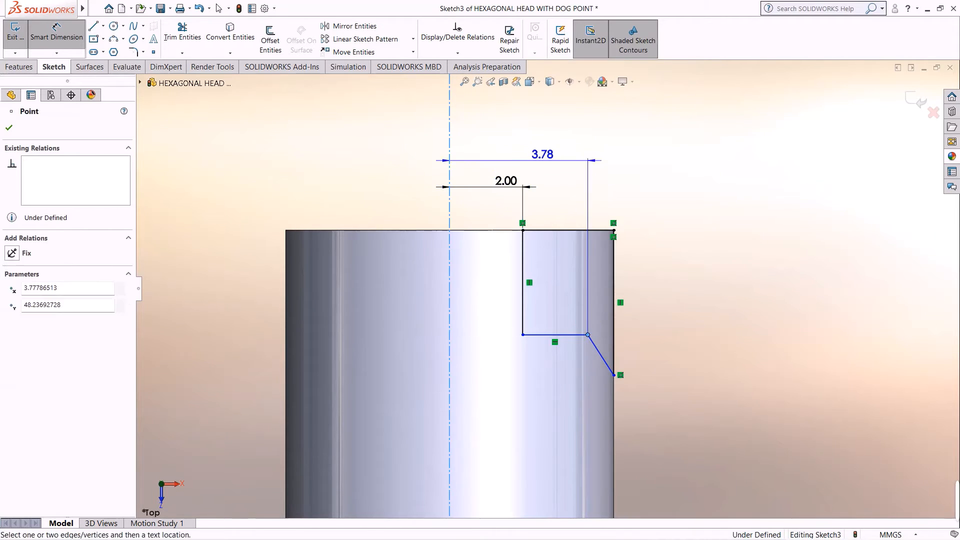
click(542, 155)
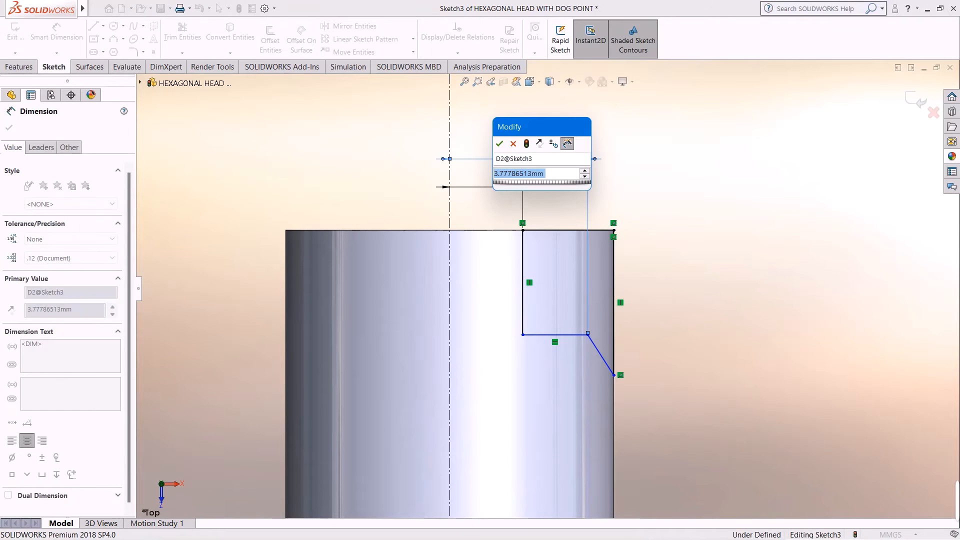
text(7.85/2)
key(Return)
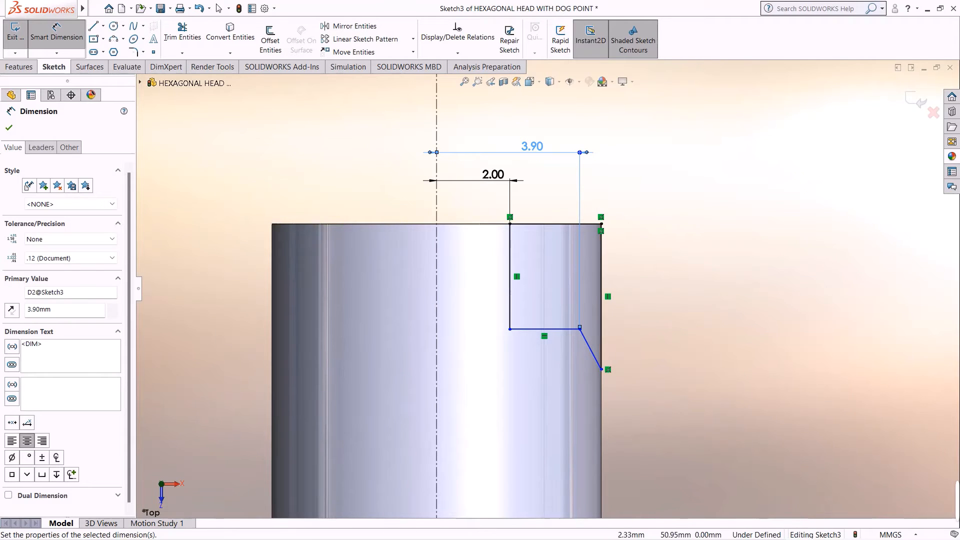
- Dimension the depth from the shank's end edge to the profile's horizontal step line as 5.18 mm
click(549, 223)
click(548, 329)
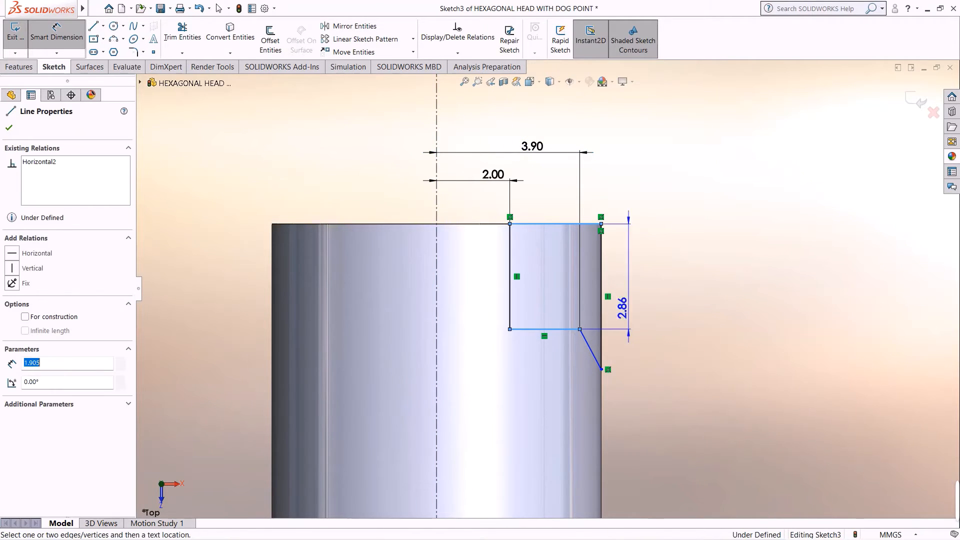
click(645, 304)
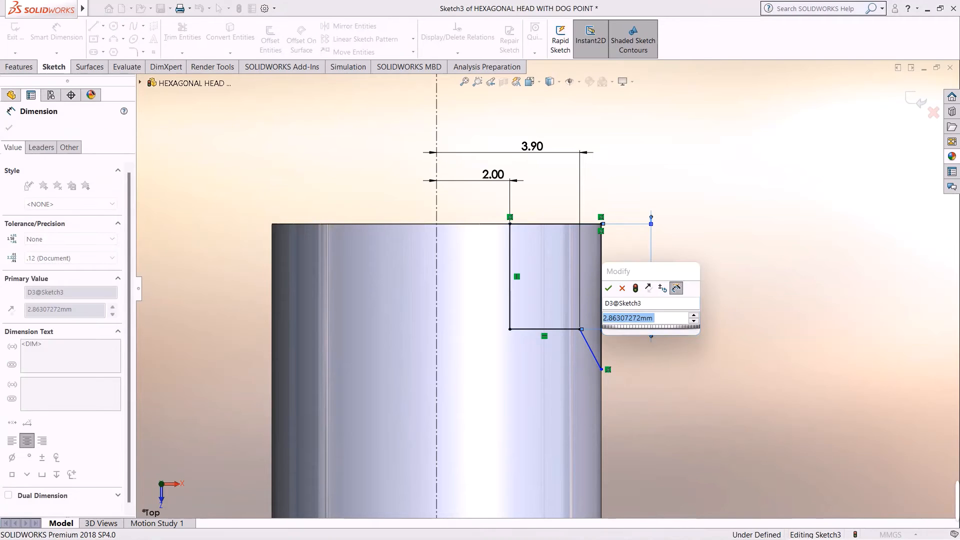
text(5.18)
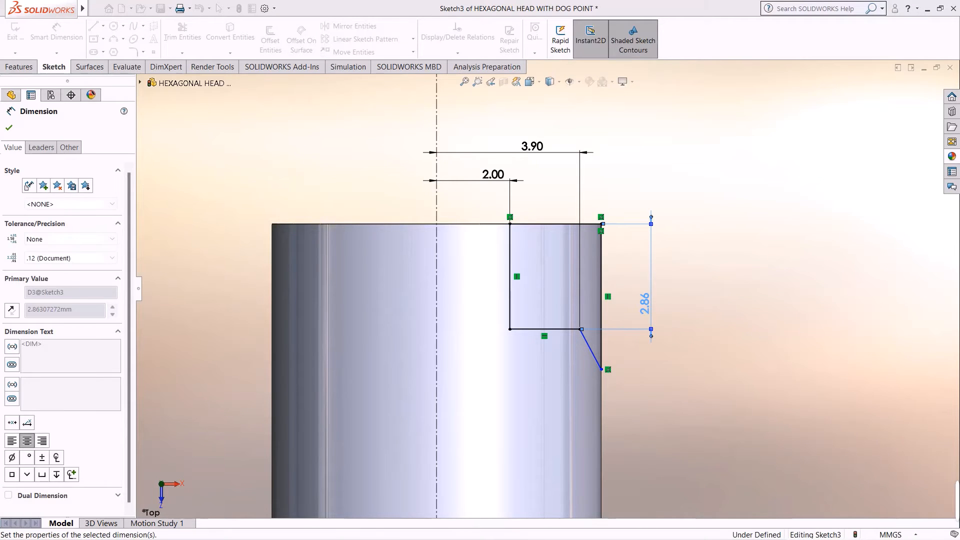
key(ctrl+z)
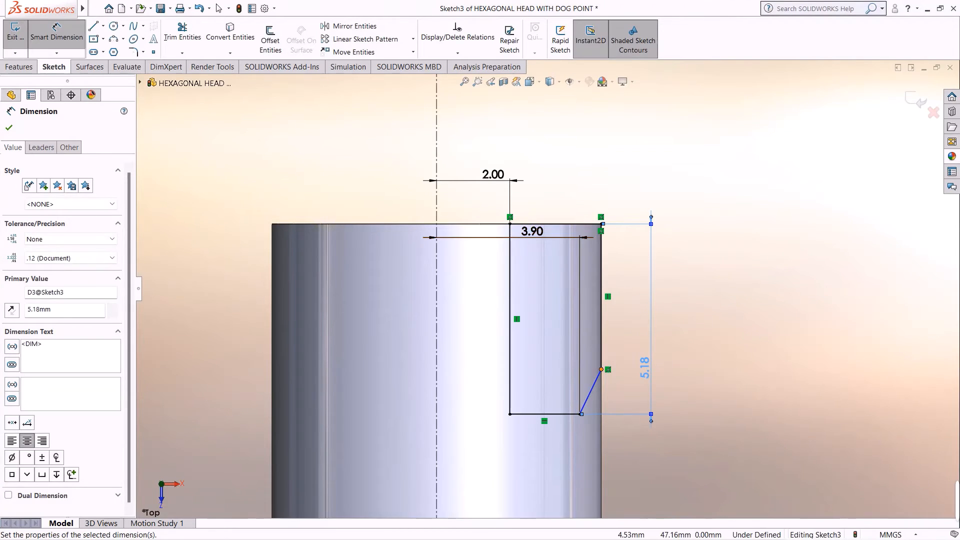
key(Escape)
key(Escape)
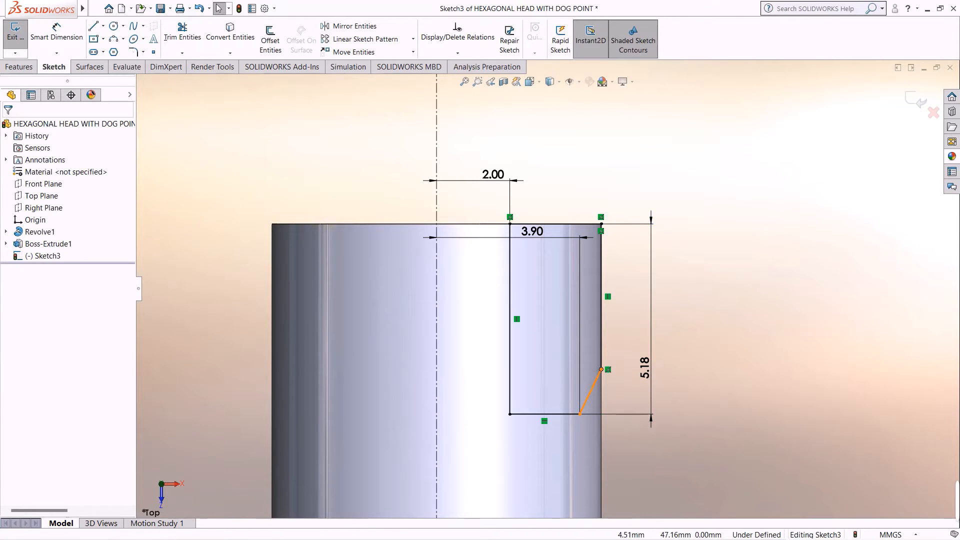
- Pull the slanted line's outer endpoint down the side edge below the step line and dimension the line's vertical drop as 1.55 mm
drag(601, 369, 601, 472)
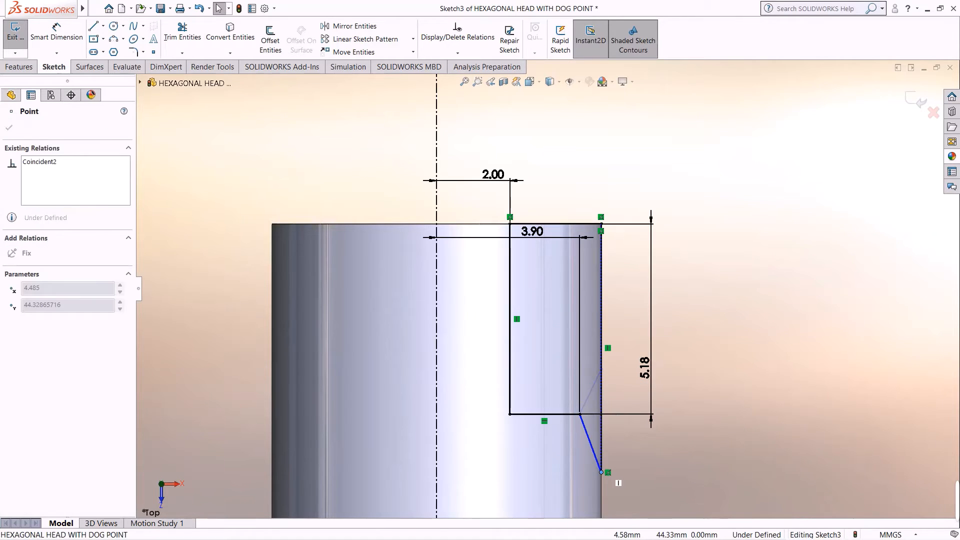
key(z)
scroll(564, 458, down, 3)
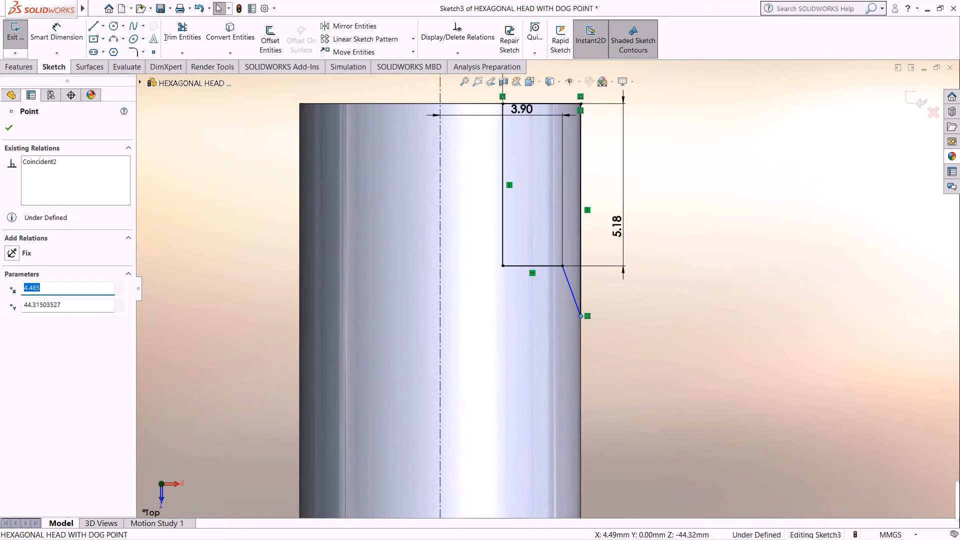
click(56, 35)
click(563, 266)
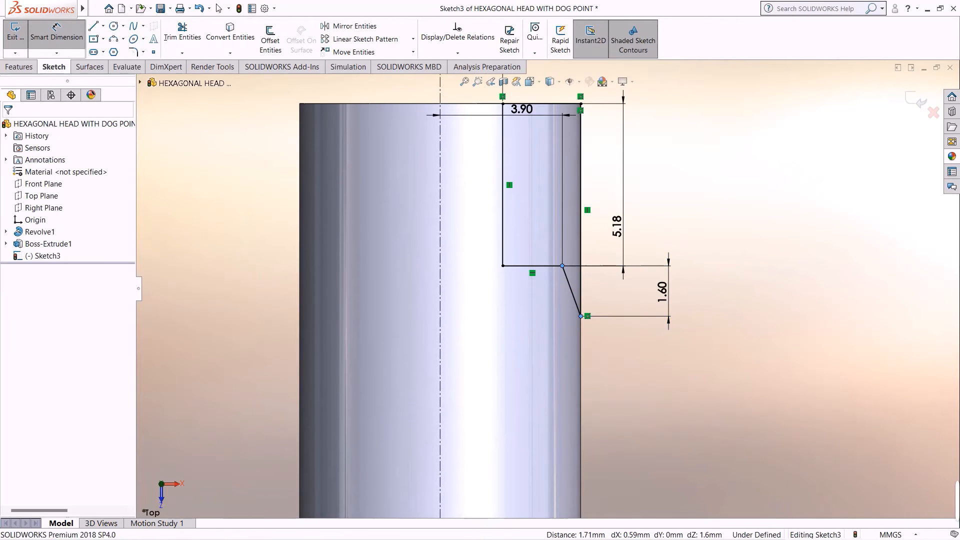
click(668, 261)
text(1.55)
key(Escape)
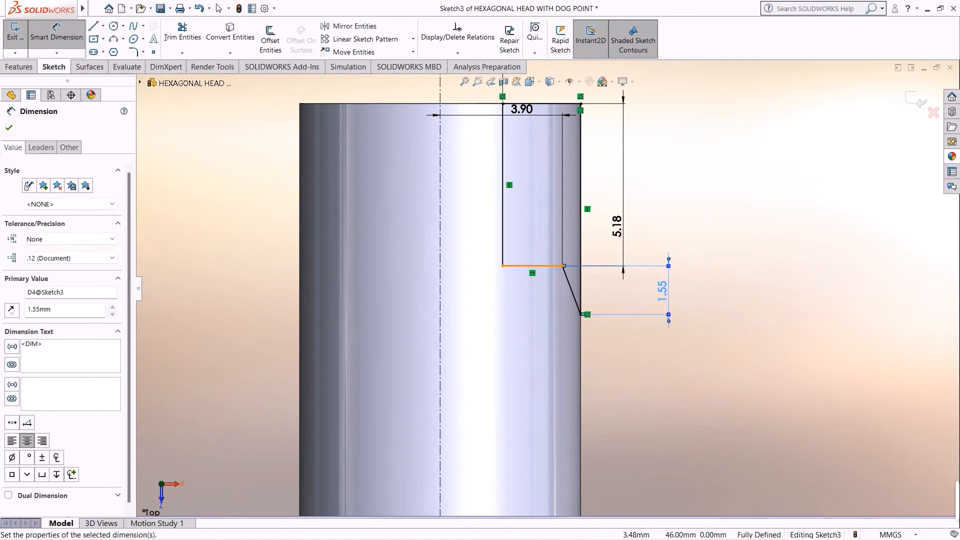
- Fillet the corner between the profile's inner vertical line and horizontal step line with a 0.30 mm radius
scroll(550, 243, down, 2)
scroll(550, 289, up, 3)
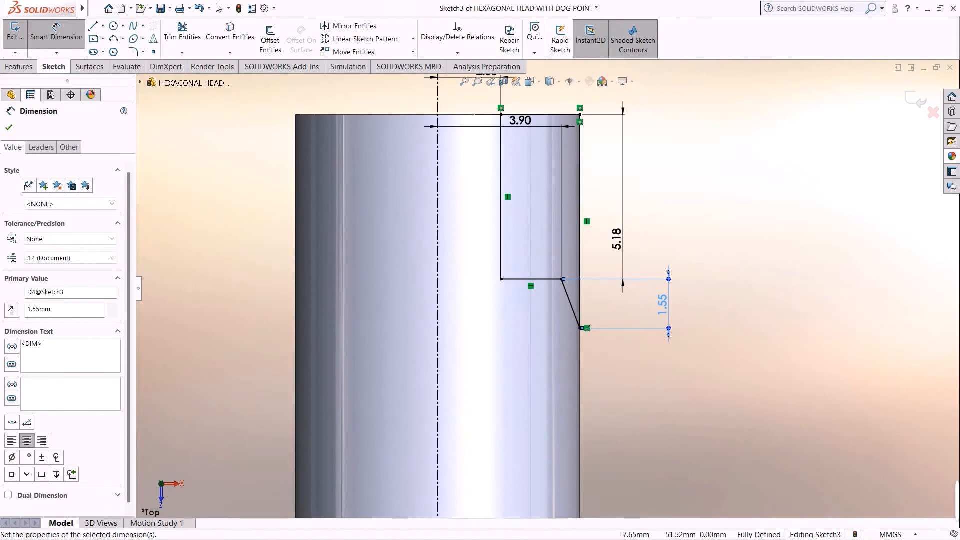
click(134, 52)
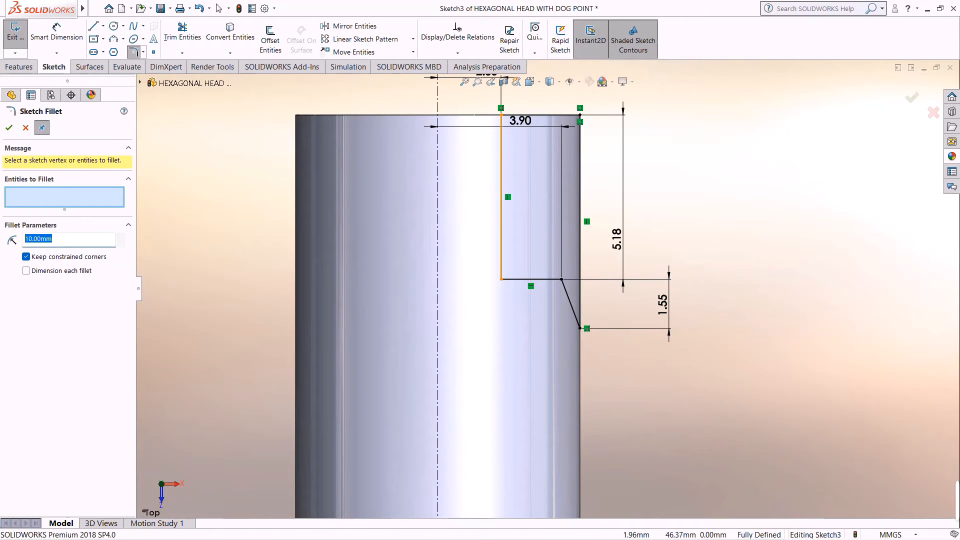
click(501, 235)
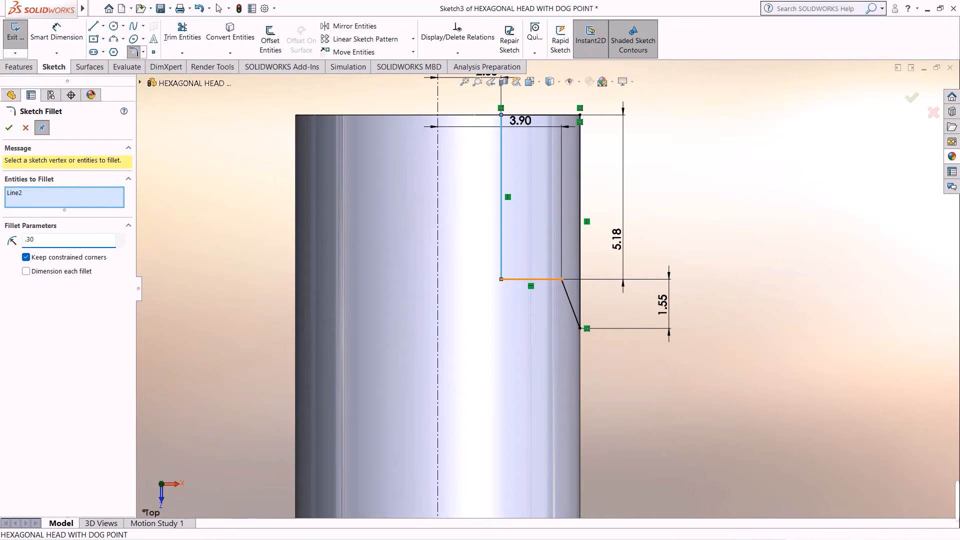
click(531, 279)
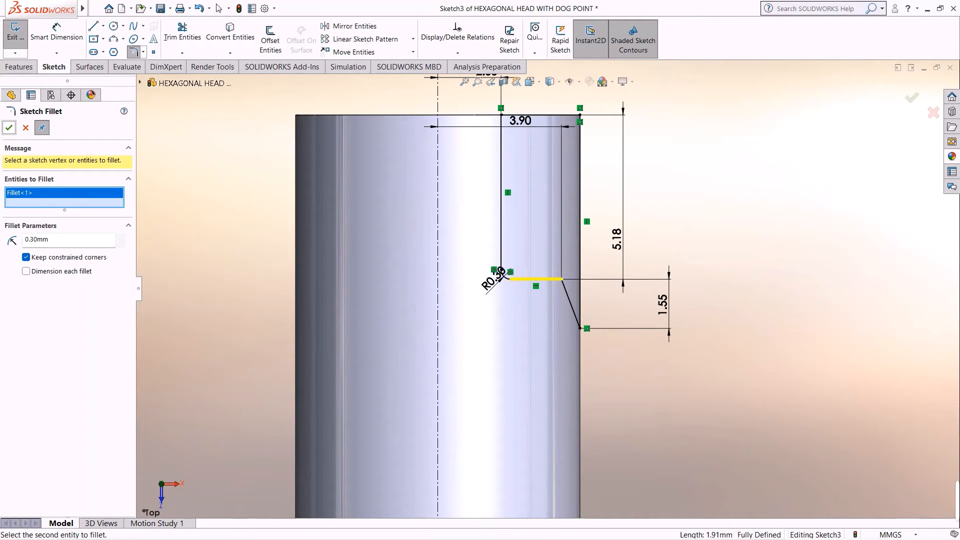
key(Return)
- Sketch a closed triangle outside the head's lower outer corner, with an inner slanted side about 3.55 mm and a lower side about 6.96 mm long
scroll(673, 339, up, 1)
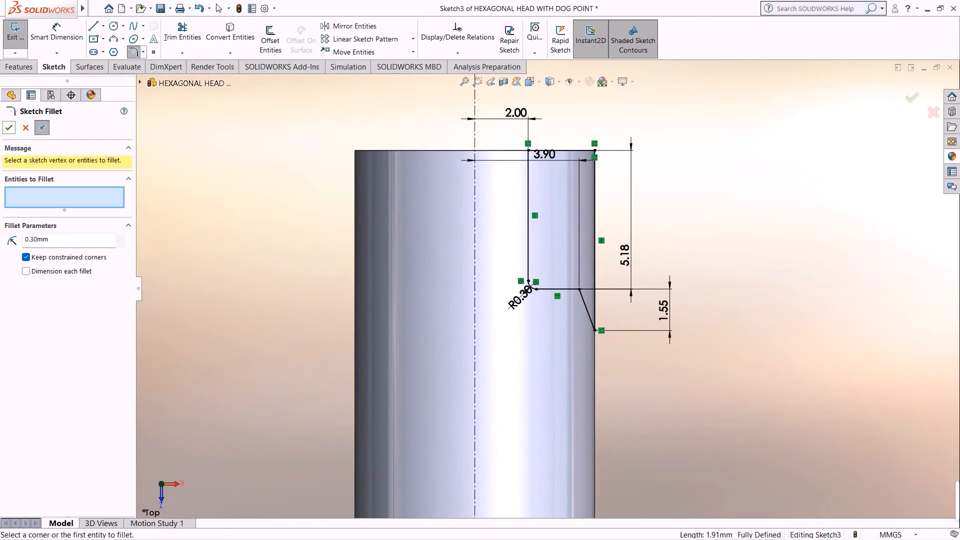
scroll(543, 178, up, 8)
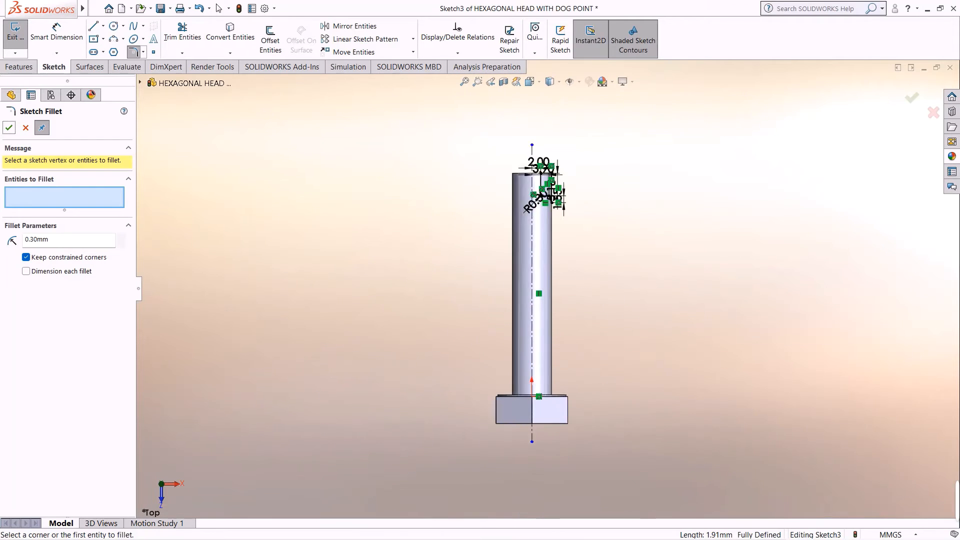
scroll(552, 428, down, 6)
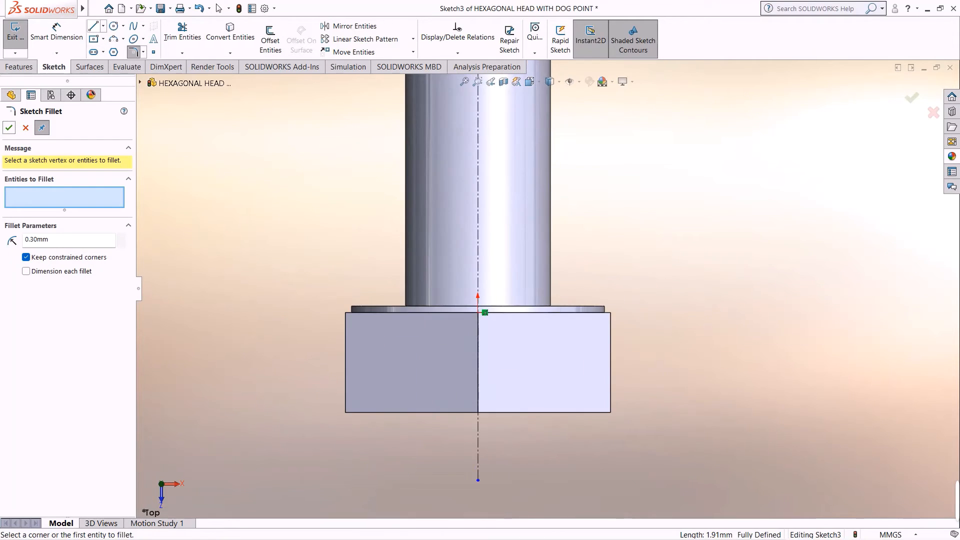
key(Escape)
key(l)
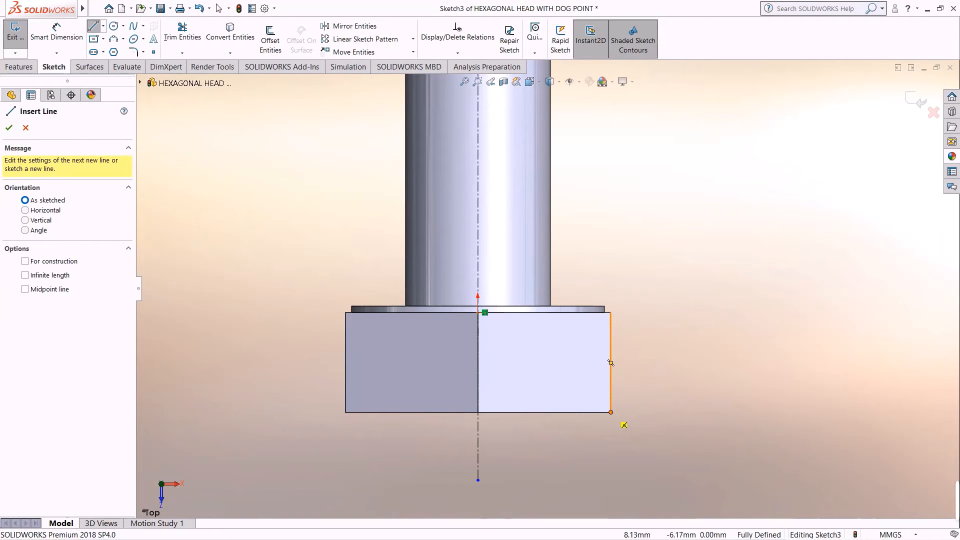
click(611, 412)
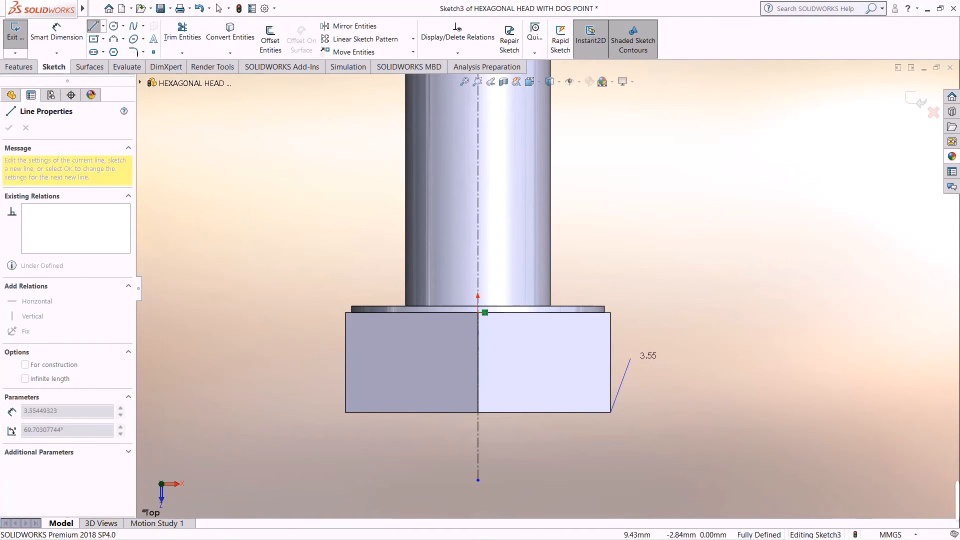
click(721, 432)
click(611, 412)
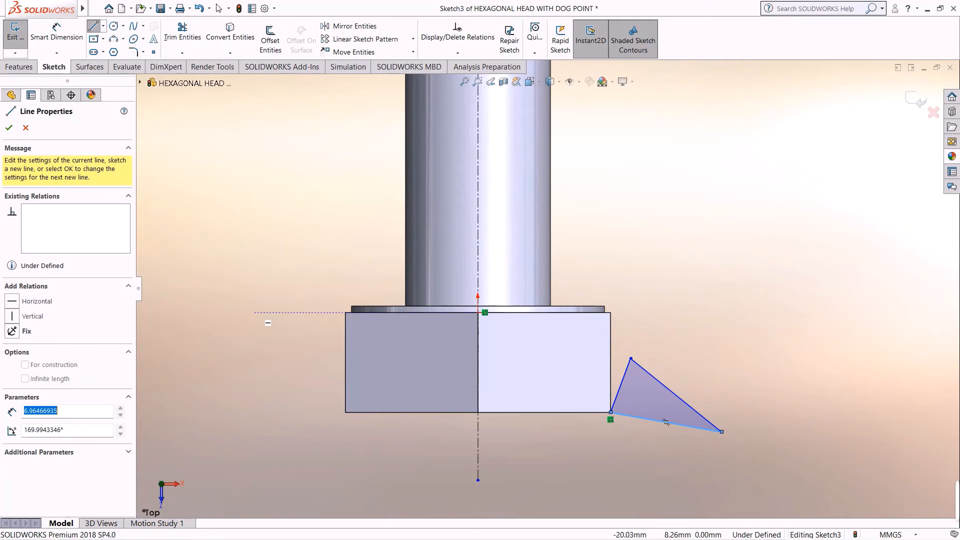
key(Escape)
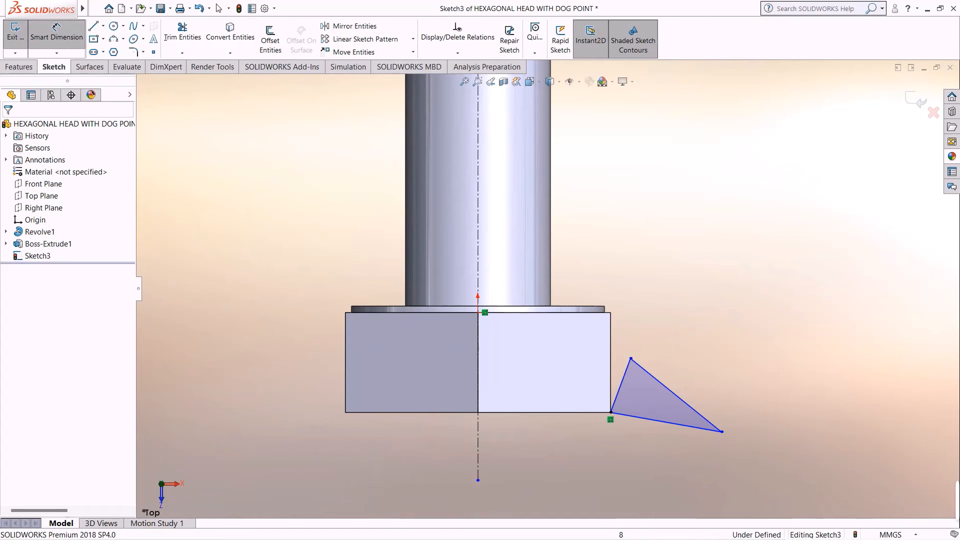
- Dimension the angle between the head's vertical side edge and the triangle's inner slanted line as 30°
click(610, 371)
click(620, 384)
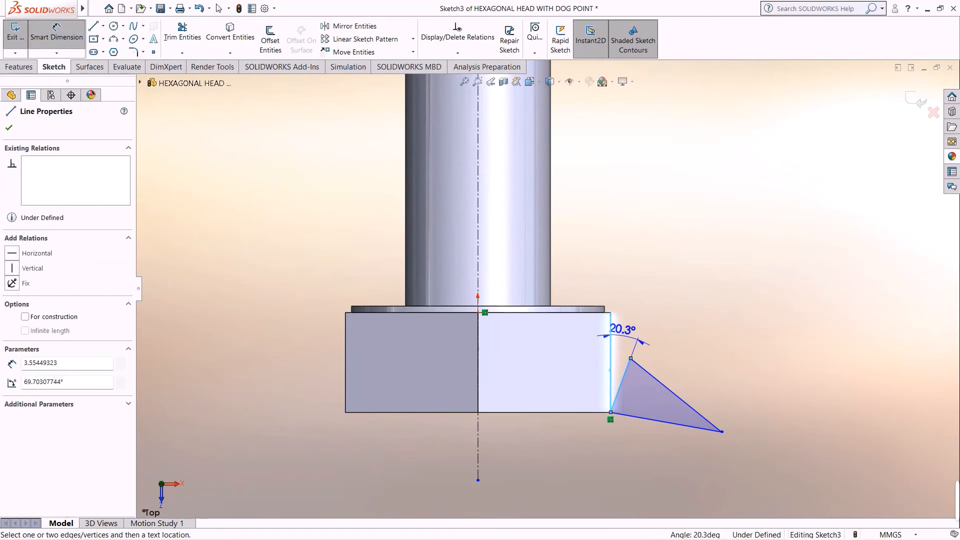
click(621, 328)
text(30)
key(Escape)
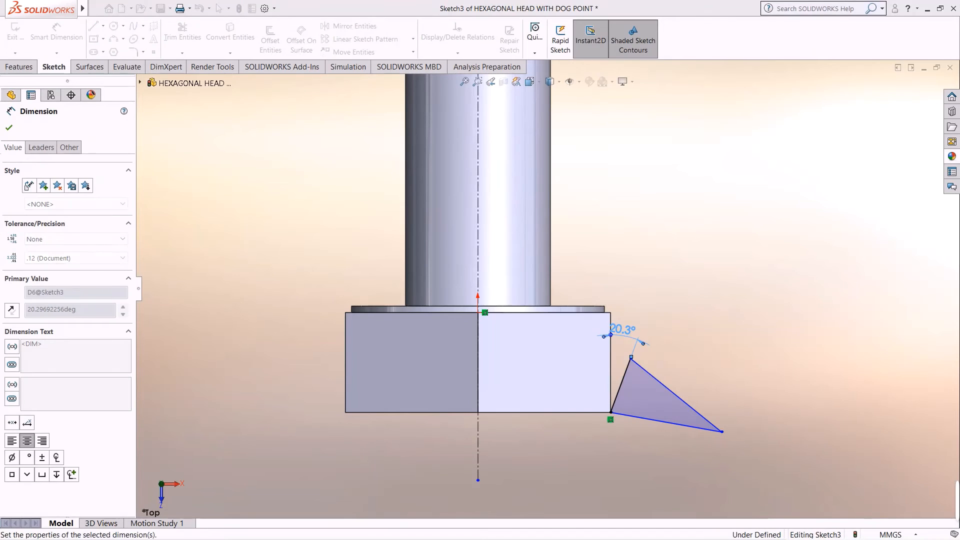
- Cut both the shank-end profile and the head triangle with a 360° Revolved Cut about the centerline
scroll(659, 369, down, 1)
scroll(658, 369, up, 1)
scroll(658, 369, down, 1)
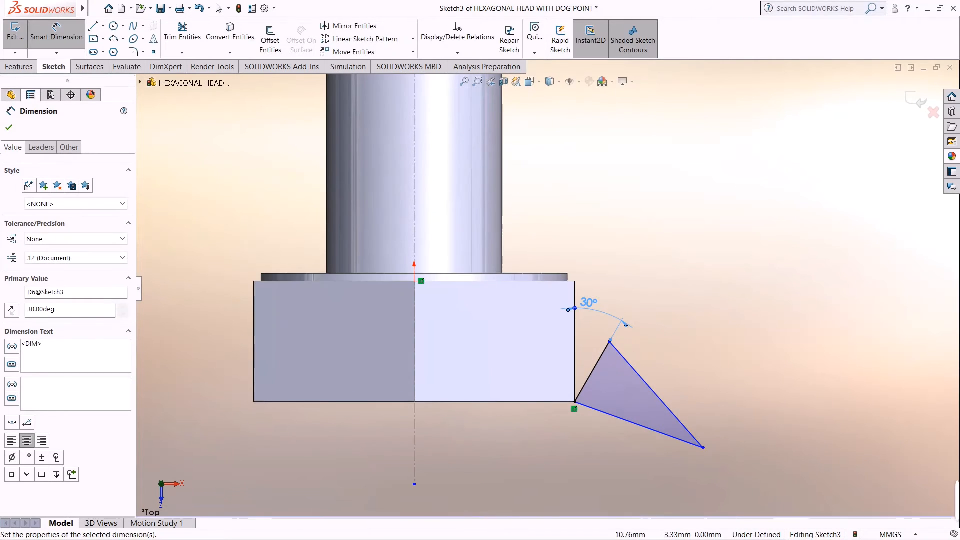
scroll(658, 369, up, 1)
scroll(559, 386, up, 8)
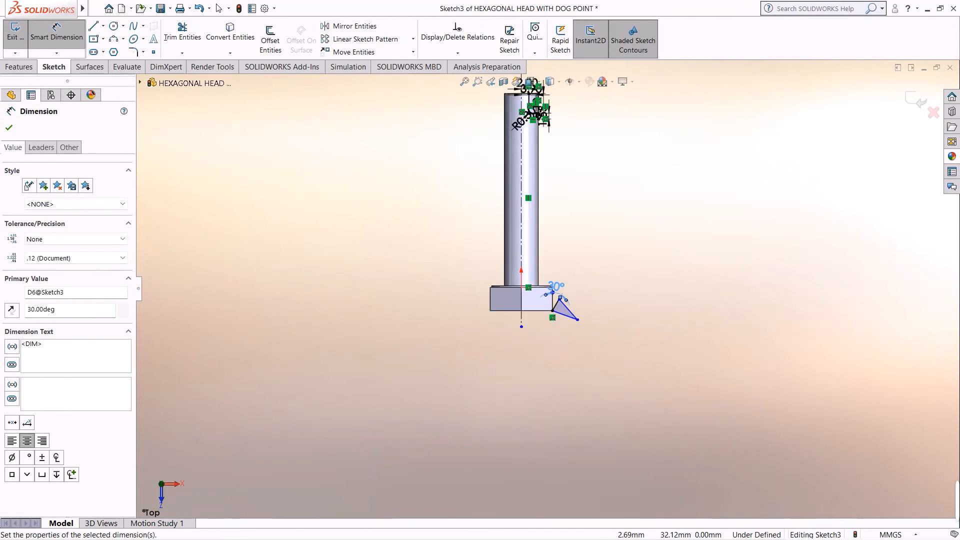
scroll(527, 130, down, 2)
click(19, 67)
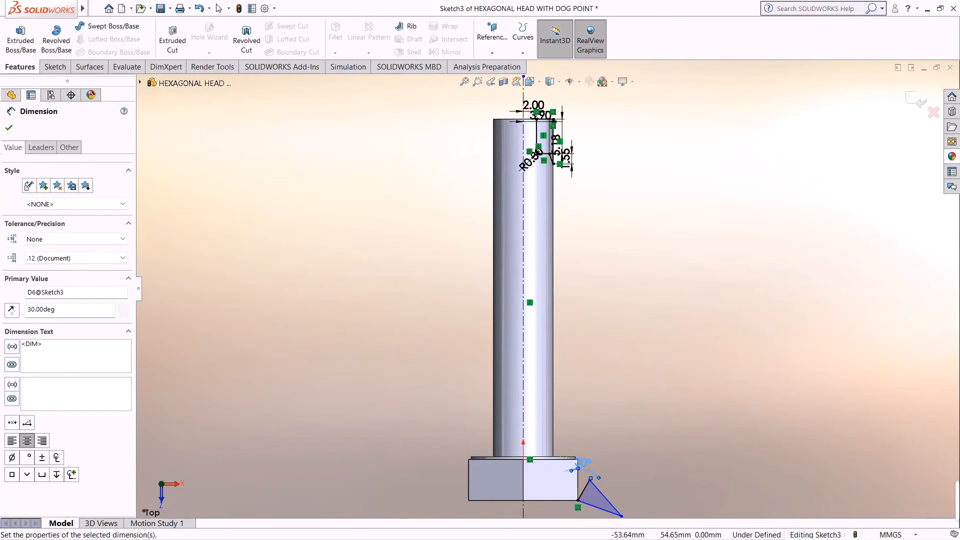
click(247, 38)
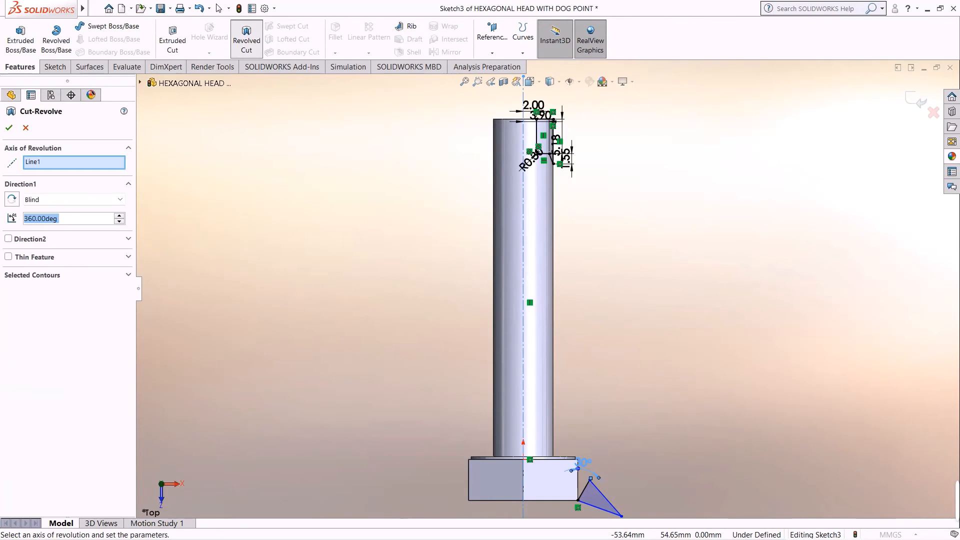
mouse_move(457, 310)
middle_down()
mouse_move(563, 295)
mouse_move(575, 270)
mouse_move(468, 325)
mouse_move(359, 325)
mouse_move(300, 310)
middle_up()
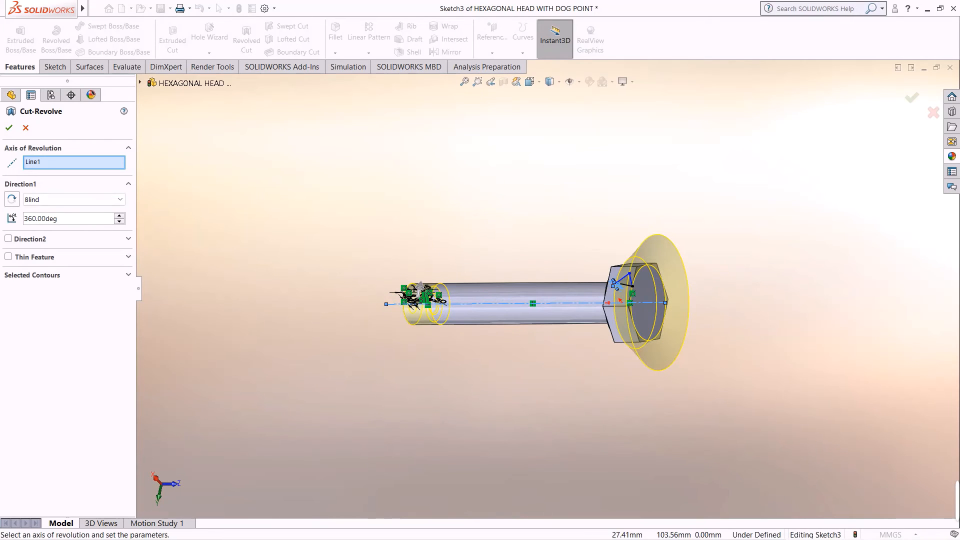
click(9, 128)
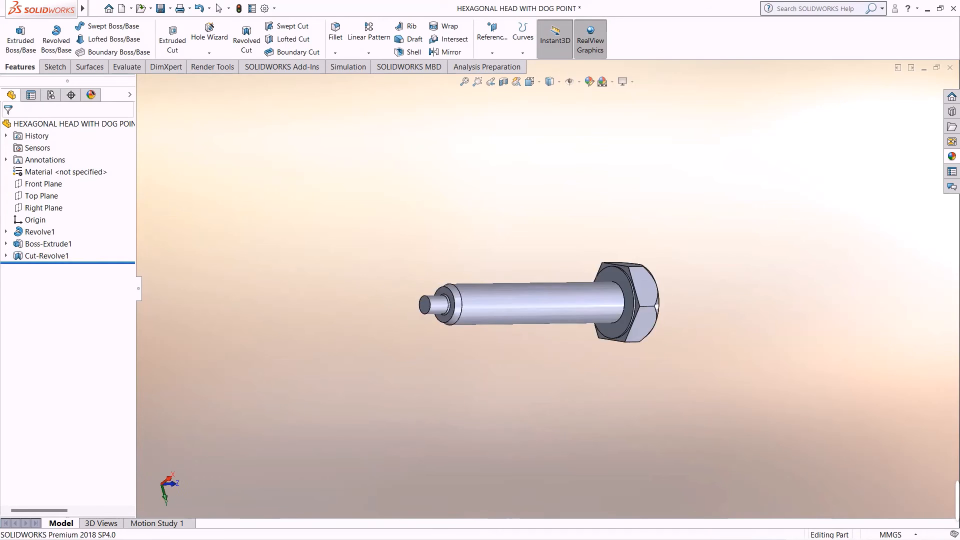
- Start a new sketch on the Top Plane, viewed normal to the plane
middle_drag(481, 300, 535, 398)
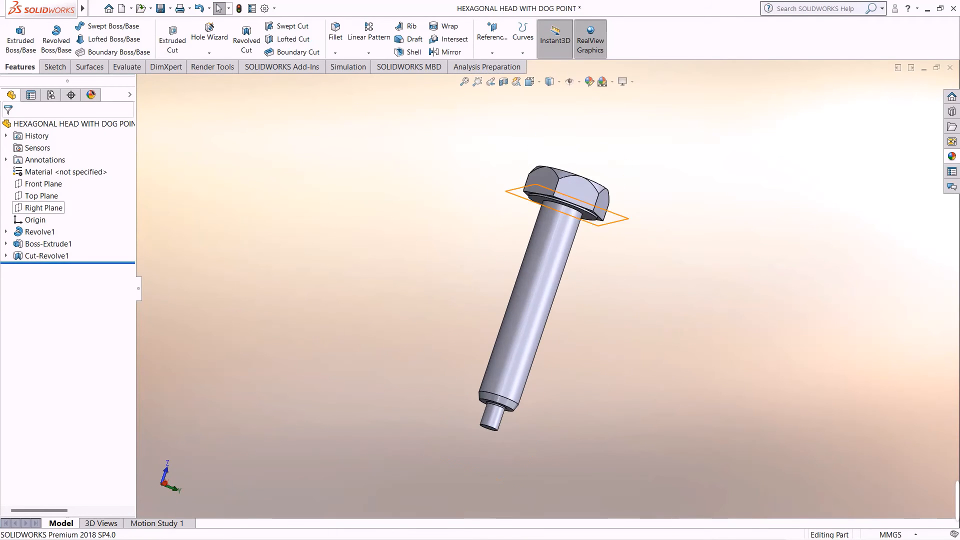
right_click(46, 197)
click(56, 182)
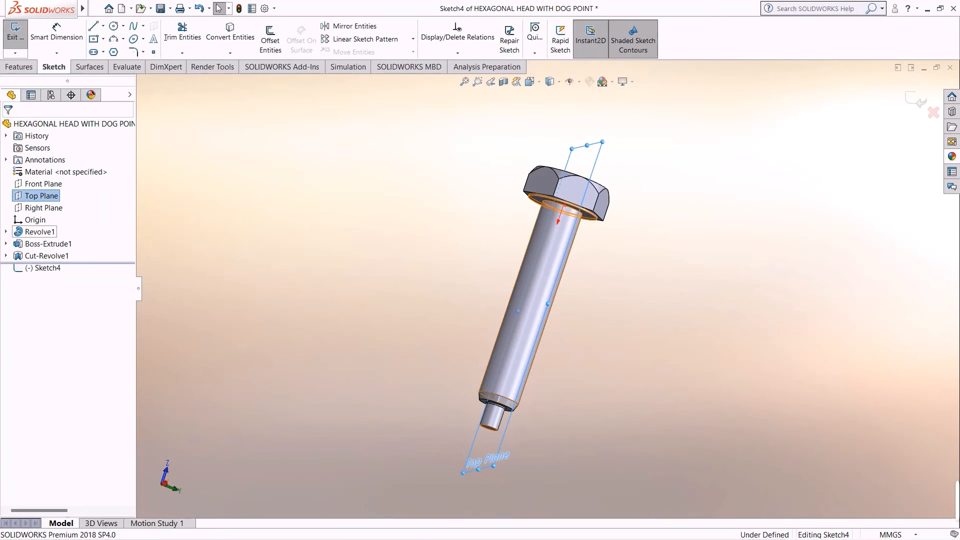
right_click(47, 270)
click(71, 256)
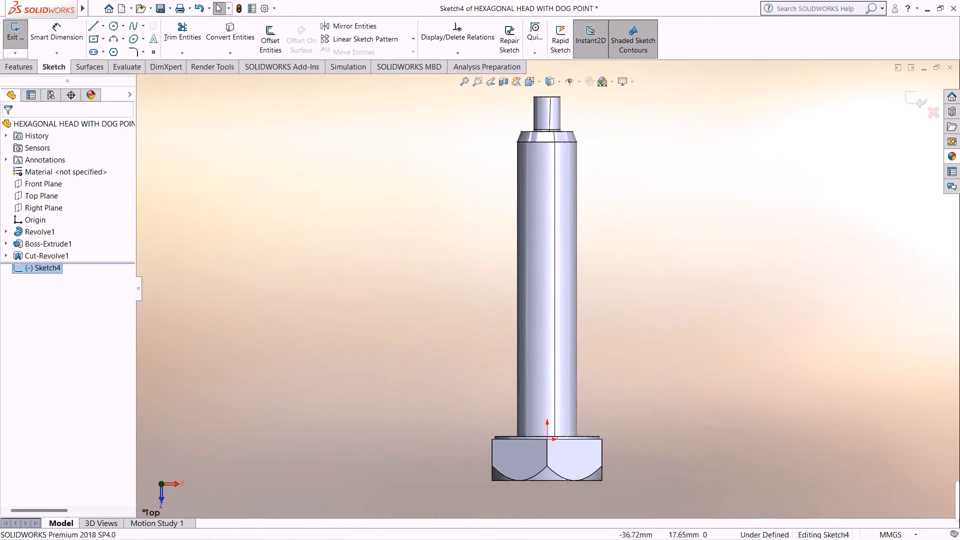
scroll(542, 397, down, 5)
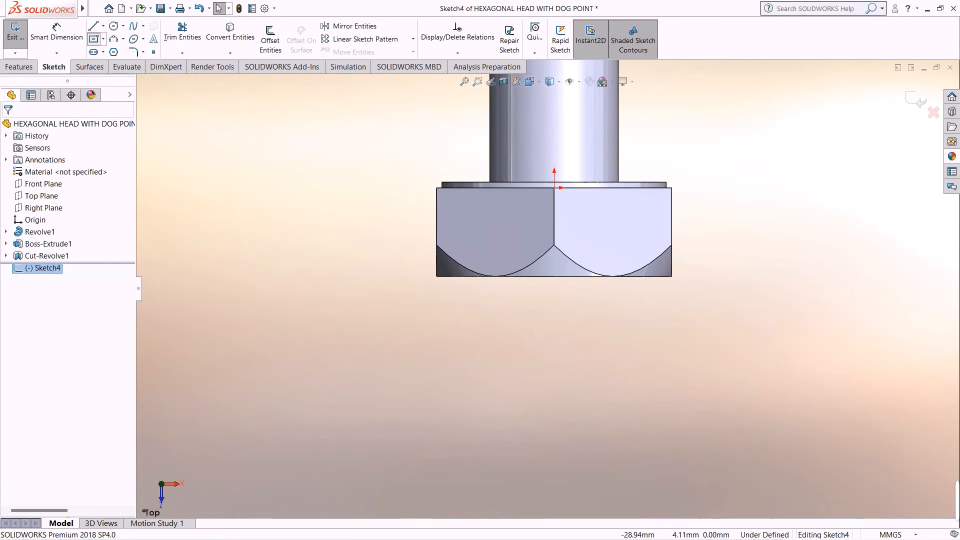
- Sketch a center rectangle on the midpoint of the bolt head's lower edge and set its width to 2.58 mm
click(554, 276)
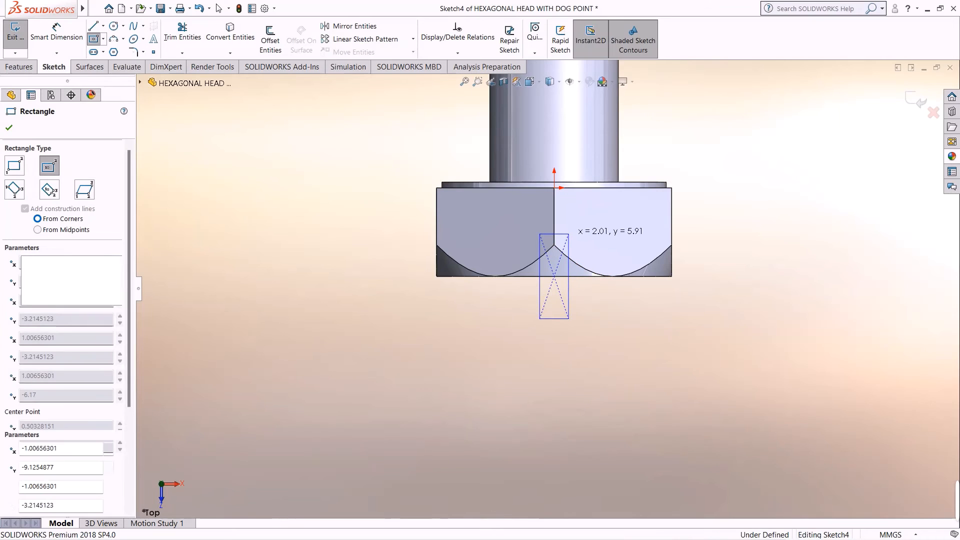
click(568, 234)
click(57, 32)
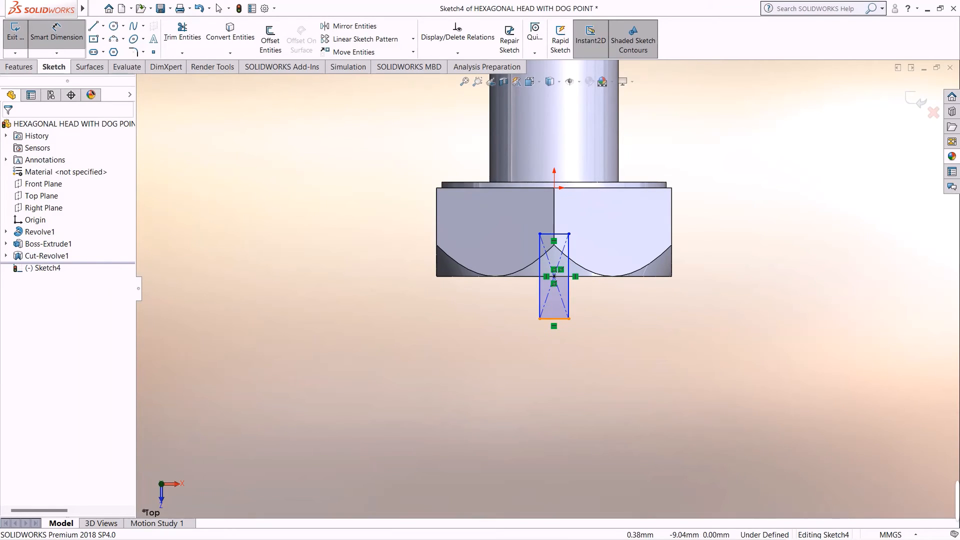
click(550, 319)
click(602, 376)
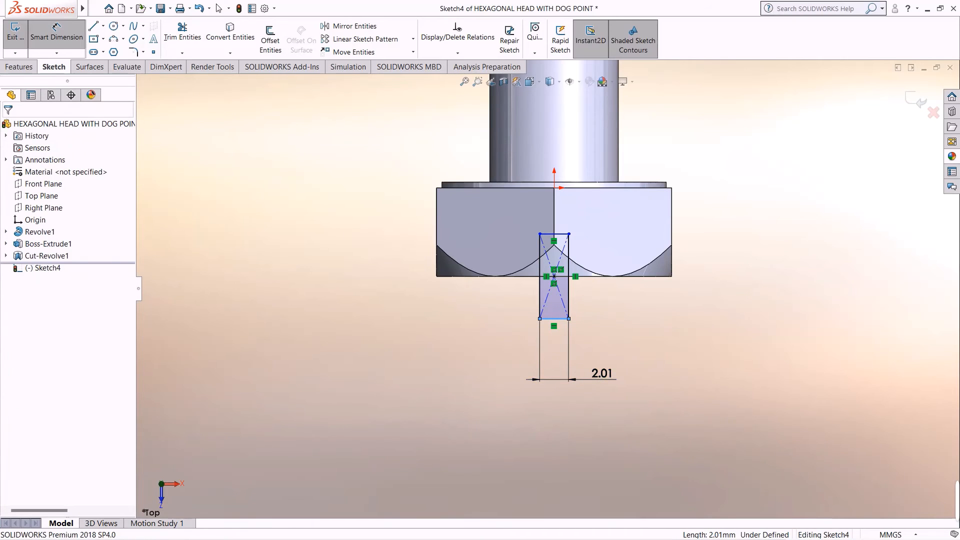
text(2.)
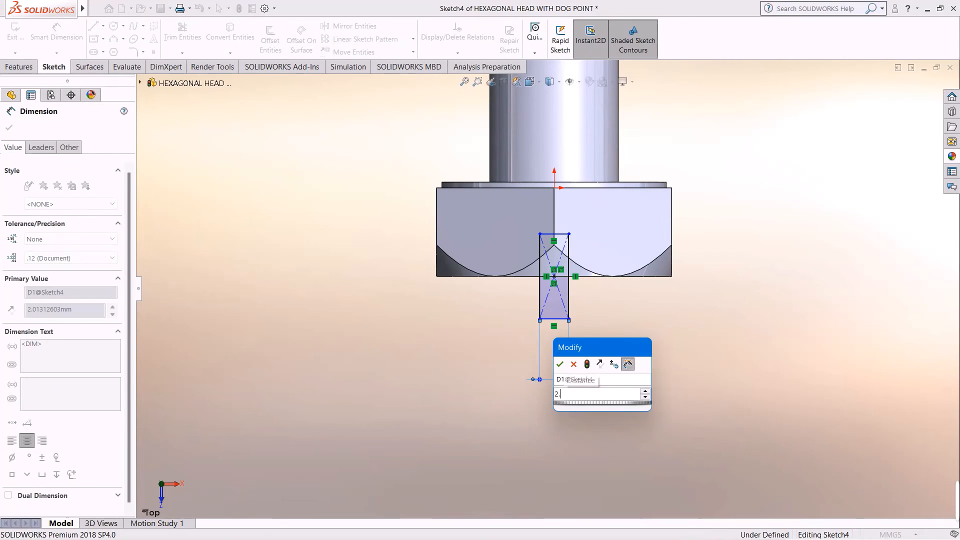
text(50)
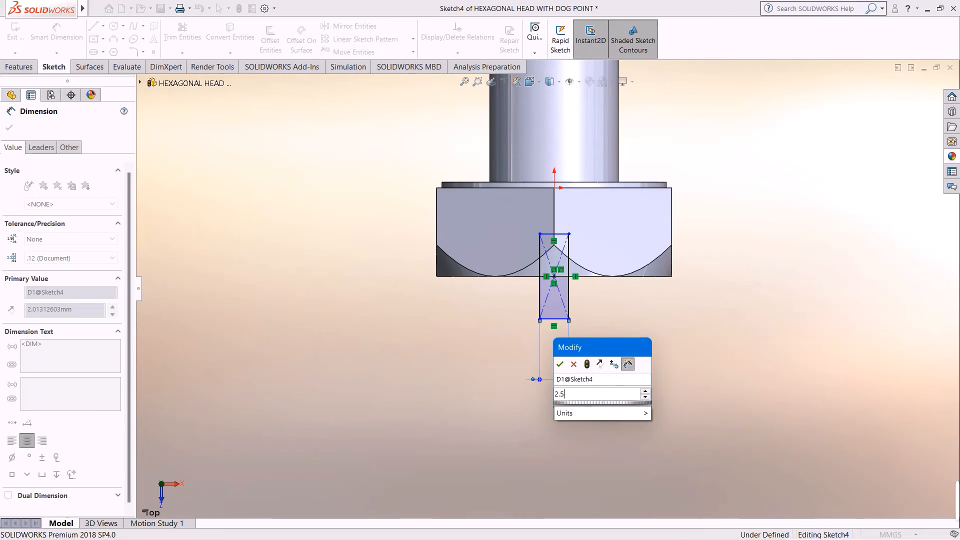
key(Escape)
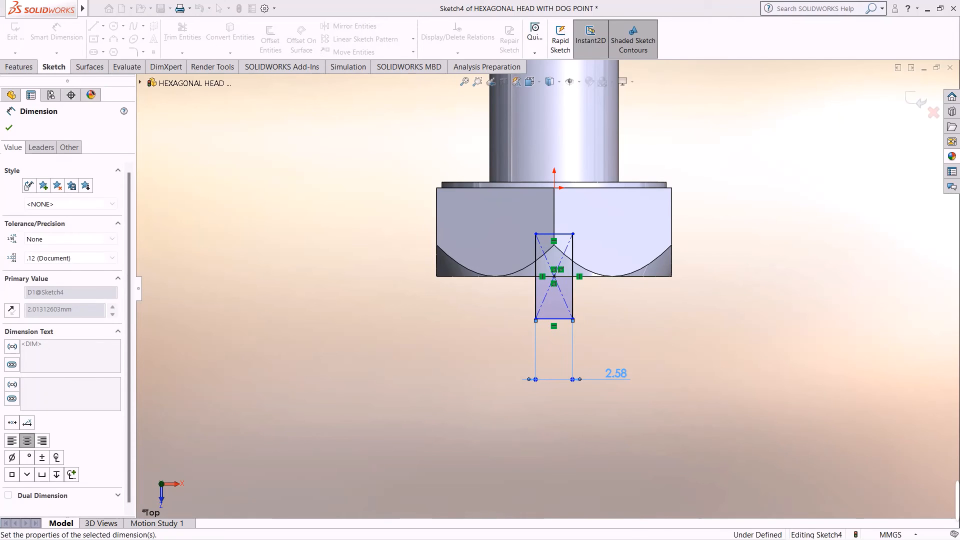
- Dimension the distance from the head's lower edge to the rectangle's upper side as 3.08 mm
click(454, 277)
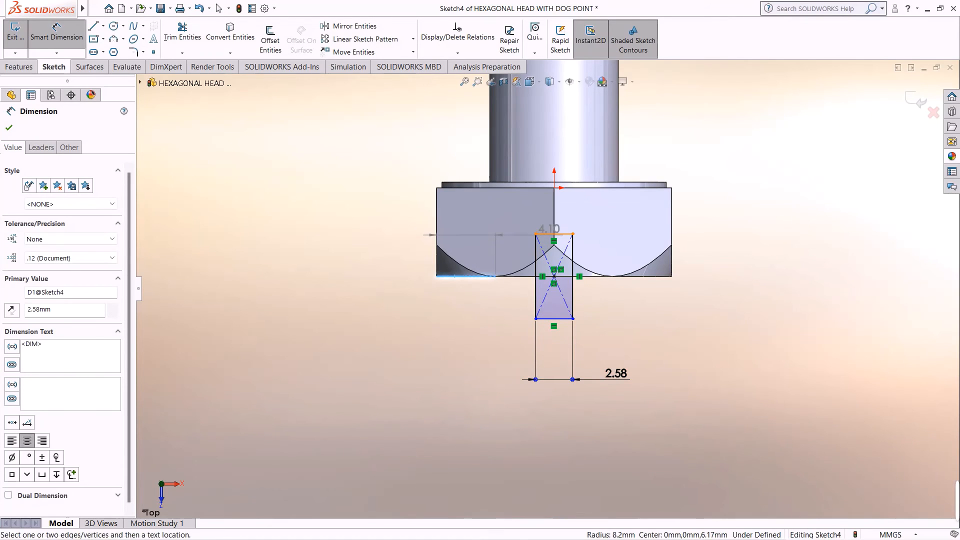
click(550, 233)
click(393, 265)
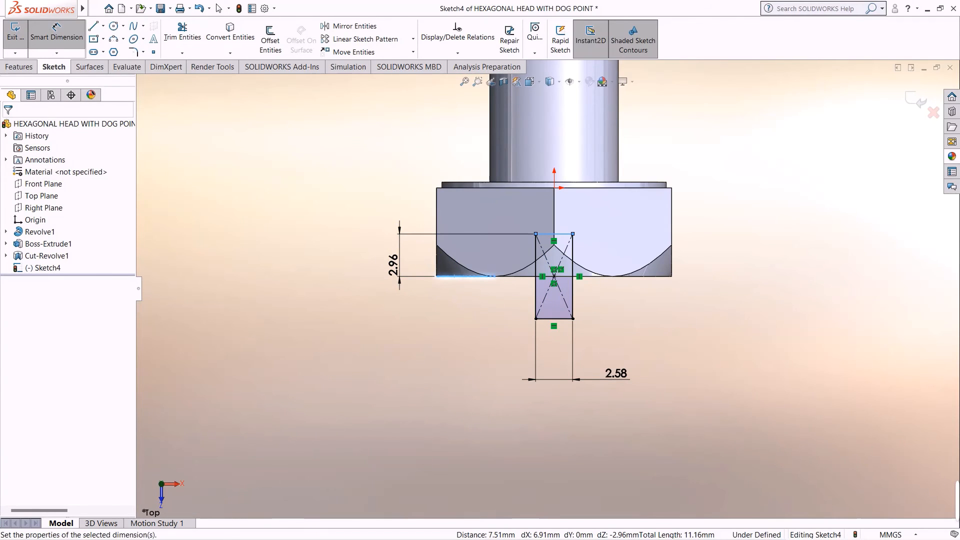
text(3.08)
key(Return)
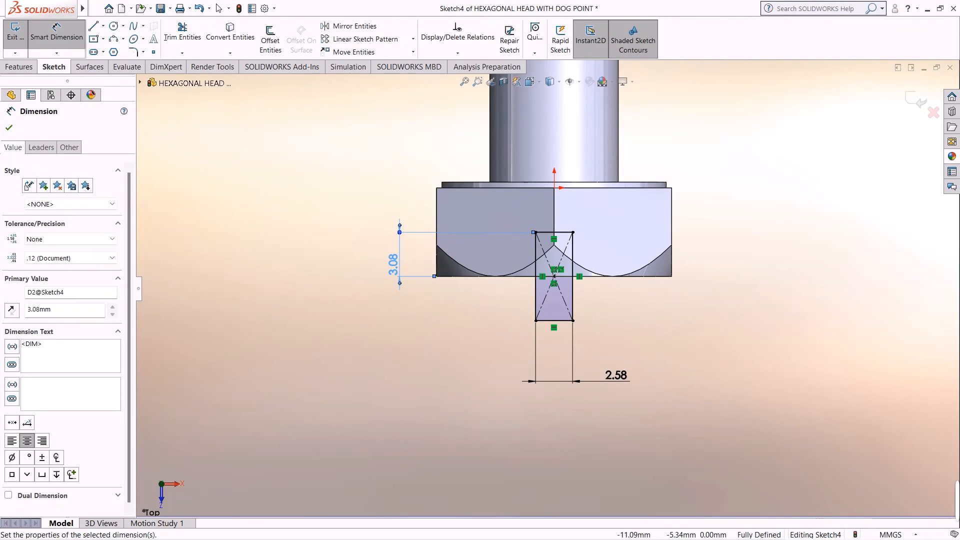
key(Escape)
key(Escape)
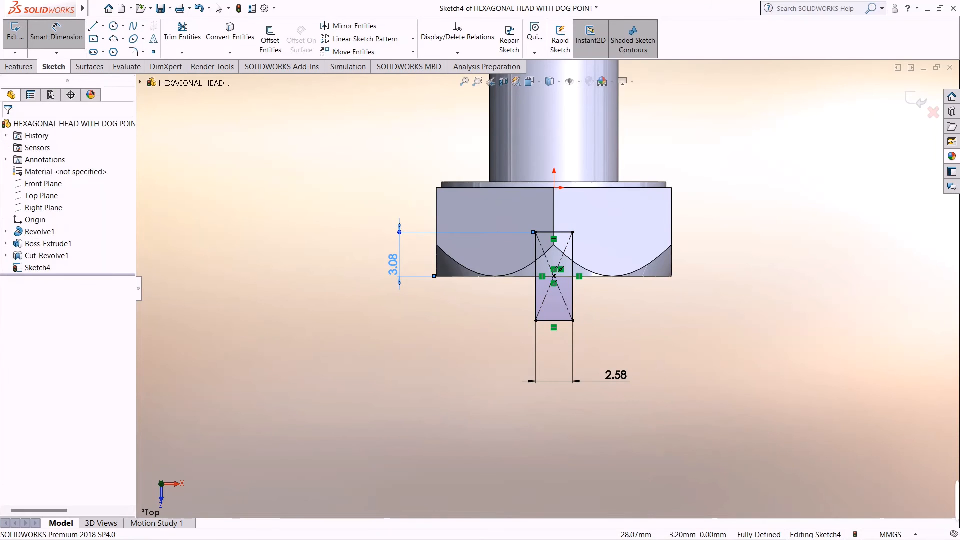
- Cut the screwdriver slot across the head from the rectangle with an Extruded Cut set to Through All - Both
scroll(548, 288, up, 3)
click(19, 67)
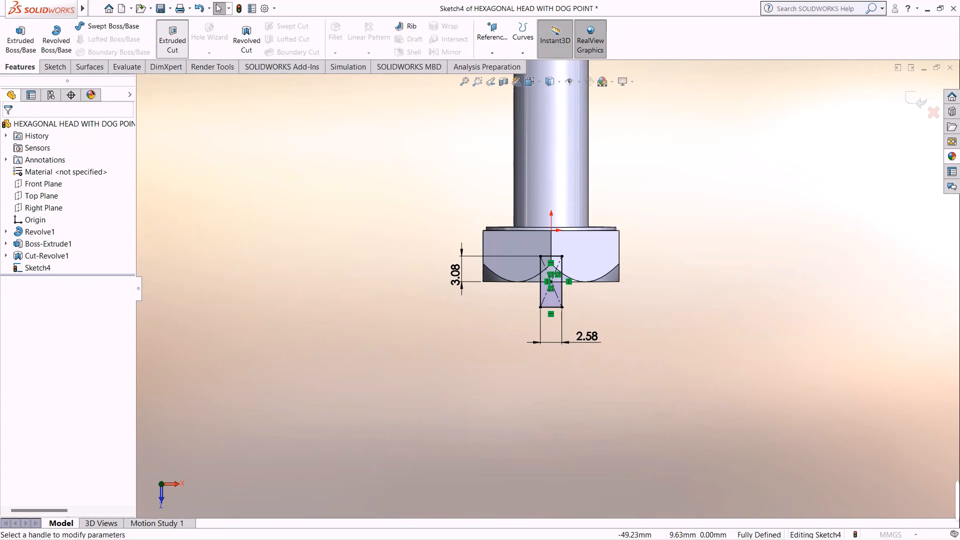
click(173, 40)
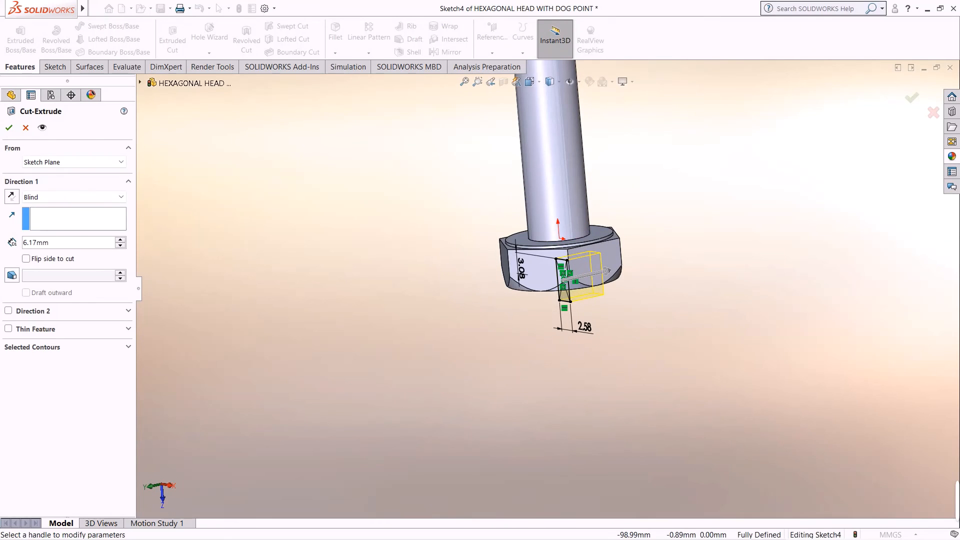
click(74, 197)
click(50, 222)
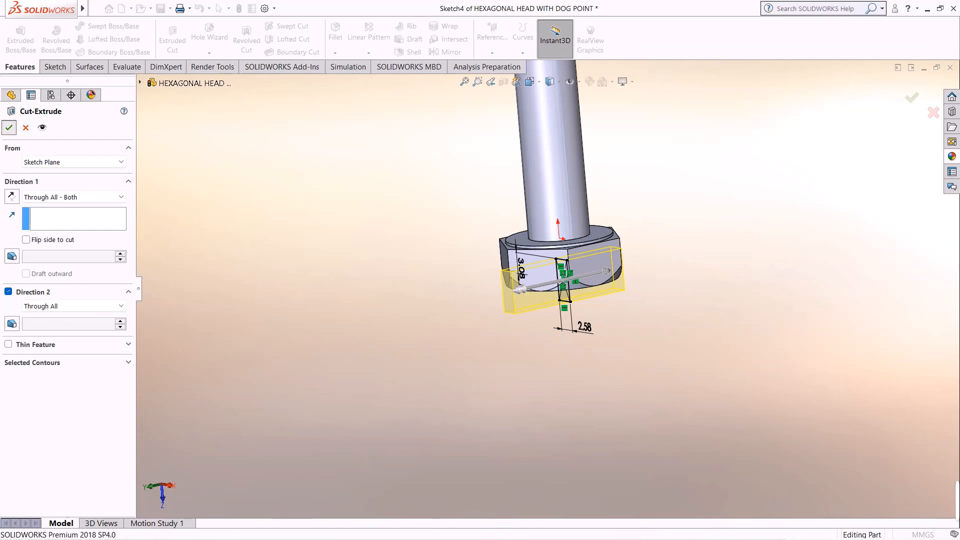
click(9, 128)
middle_drag(524, 175, 736, 167)
scroll(570, 118, up, 5)
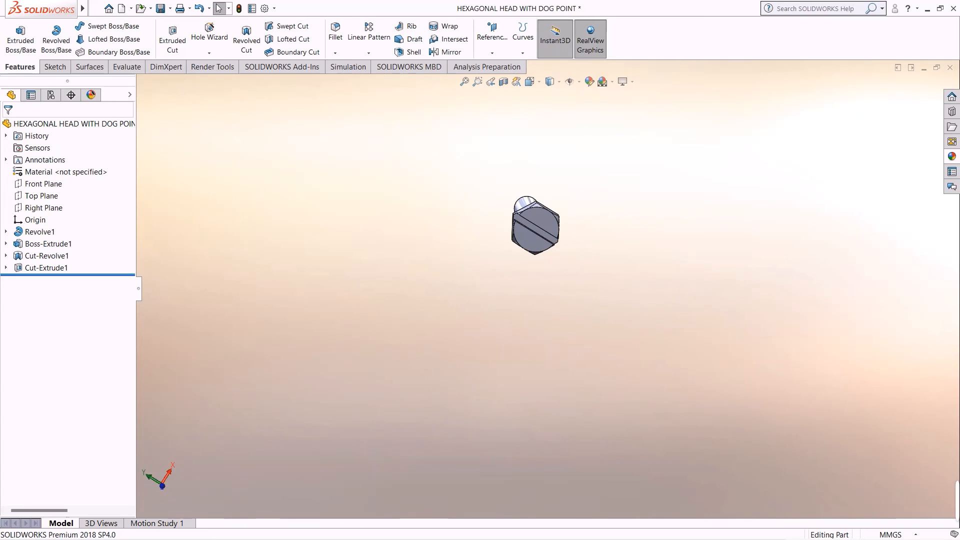
key(F9)
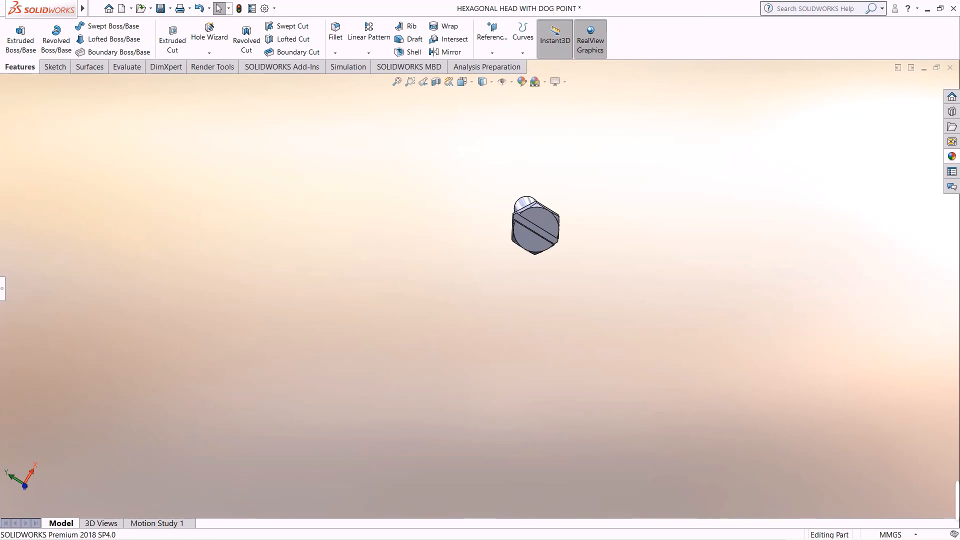
key(F9)
- Apply the polished steel metal appearance to the whole bolt
click(952, 157)
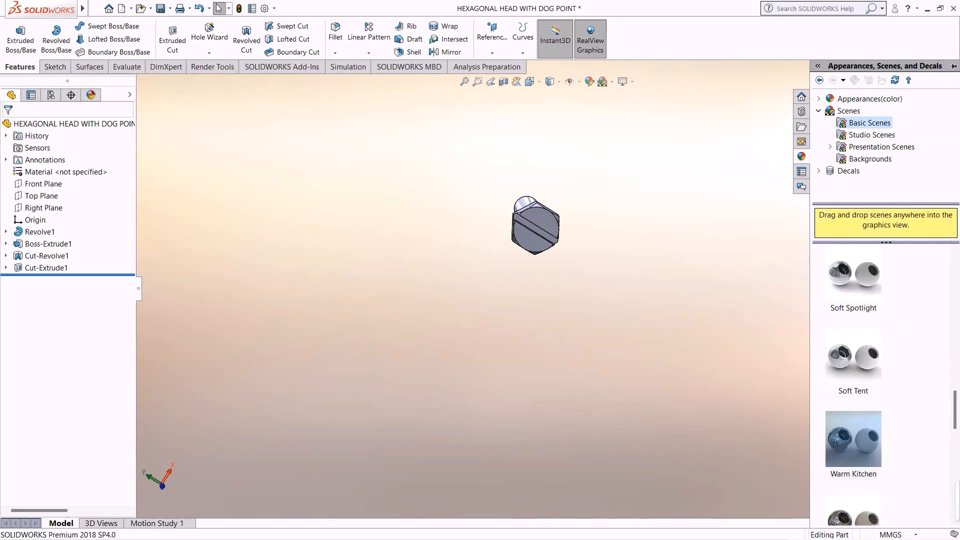
scroll(678, 238, down, 4)
middle_drag(678, 238, 515, 225)
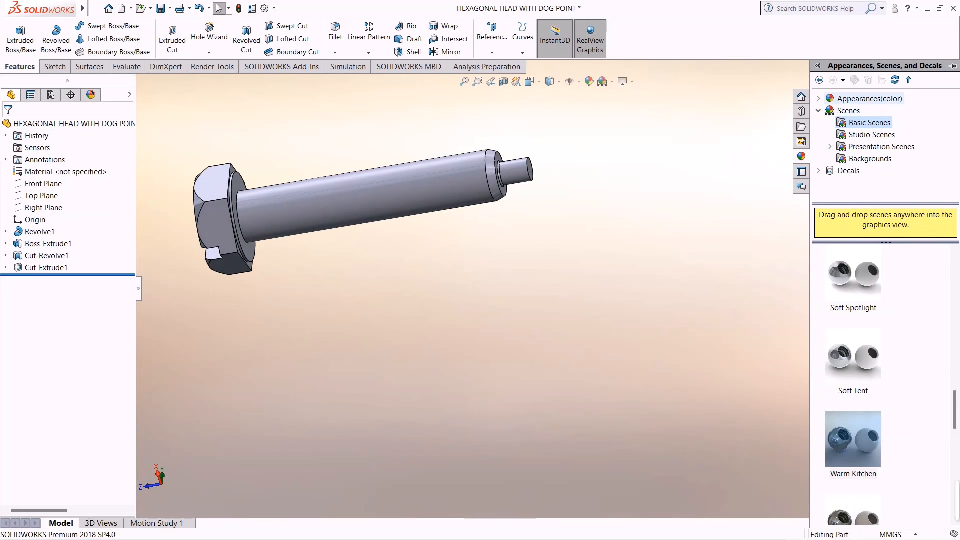
double_click(870, 99)
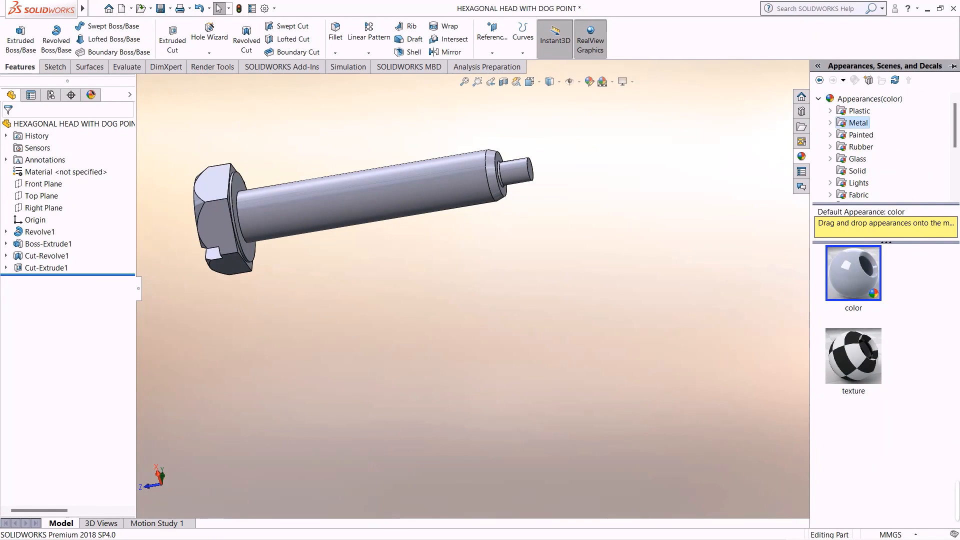
double_click(858, 122)
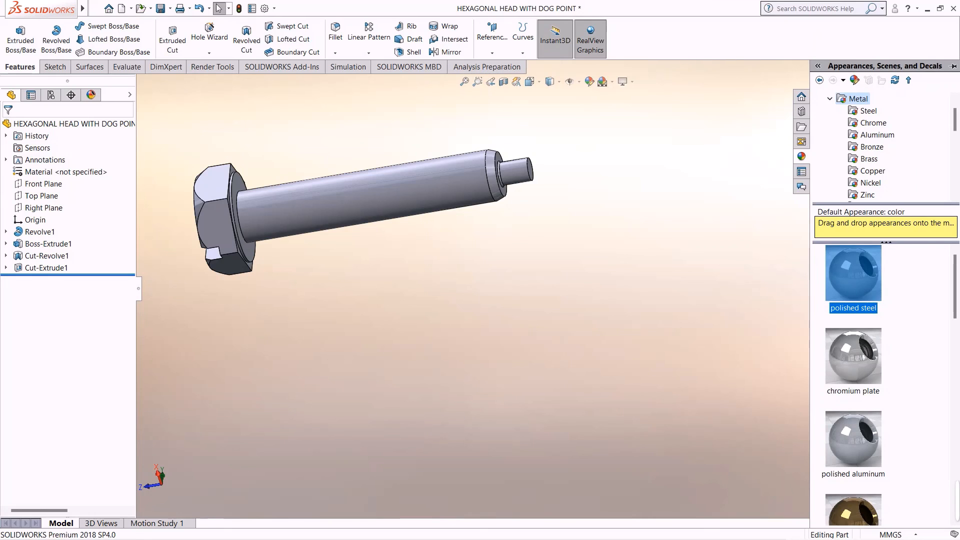
double_click(853, 273)
middle_drag(440, 235, 510, 235)
- Apply a dark metal appearance to the Cut-Revolve1 and Cut-Extrude1 features
scroll(853, 355, down, 6)
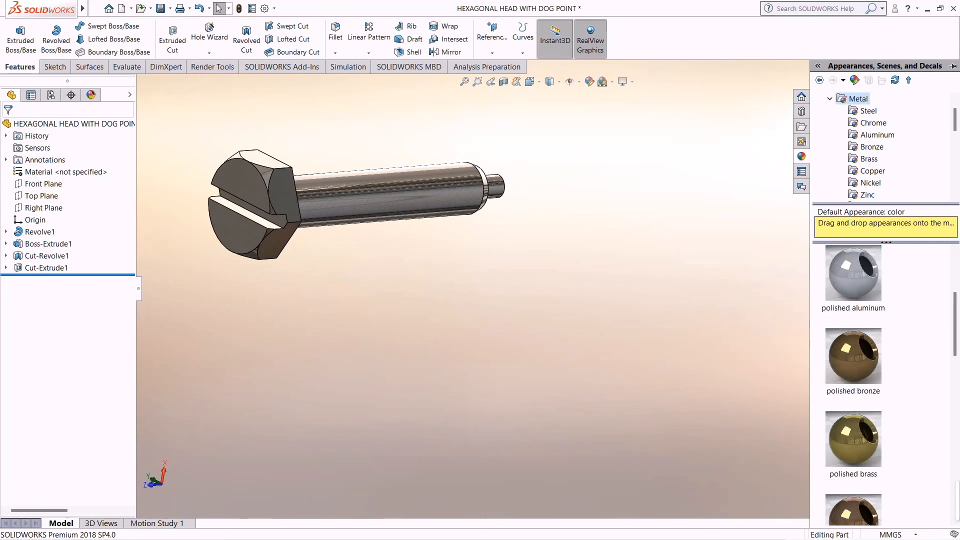
drag(853, 356, 46, 255)
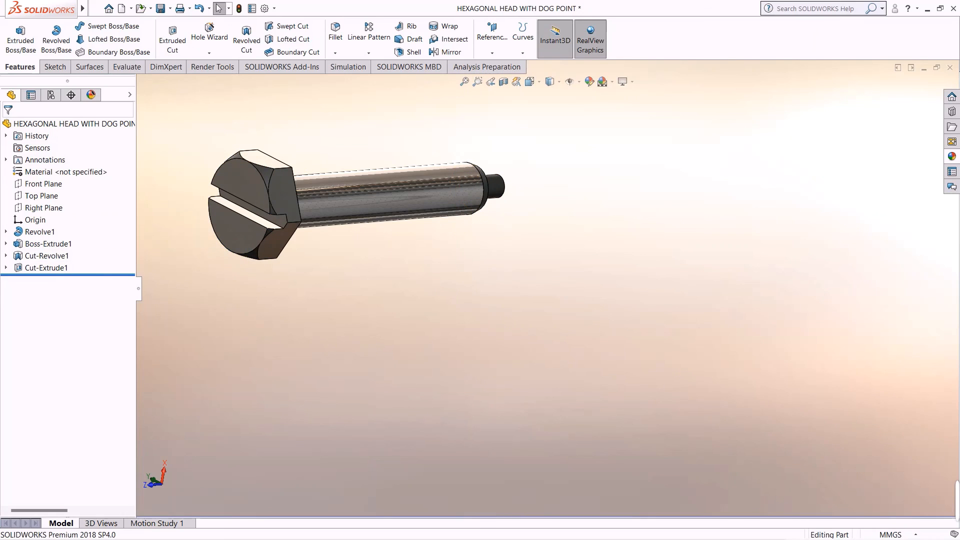
click(952, 156)
drag(856, 351, 42, 266)
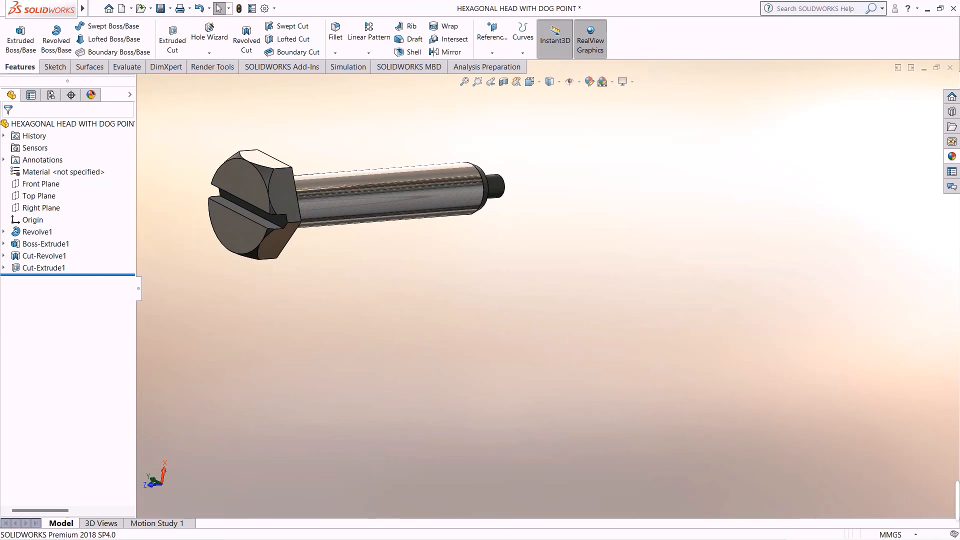
middle_drag(350, 240, 335, 290)
scroll(350, 225, up, 2)
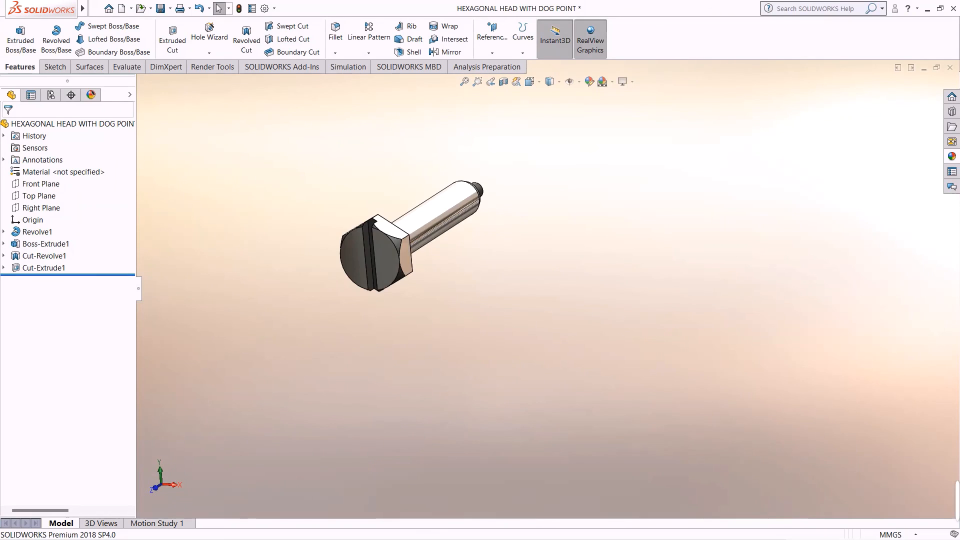